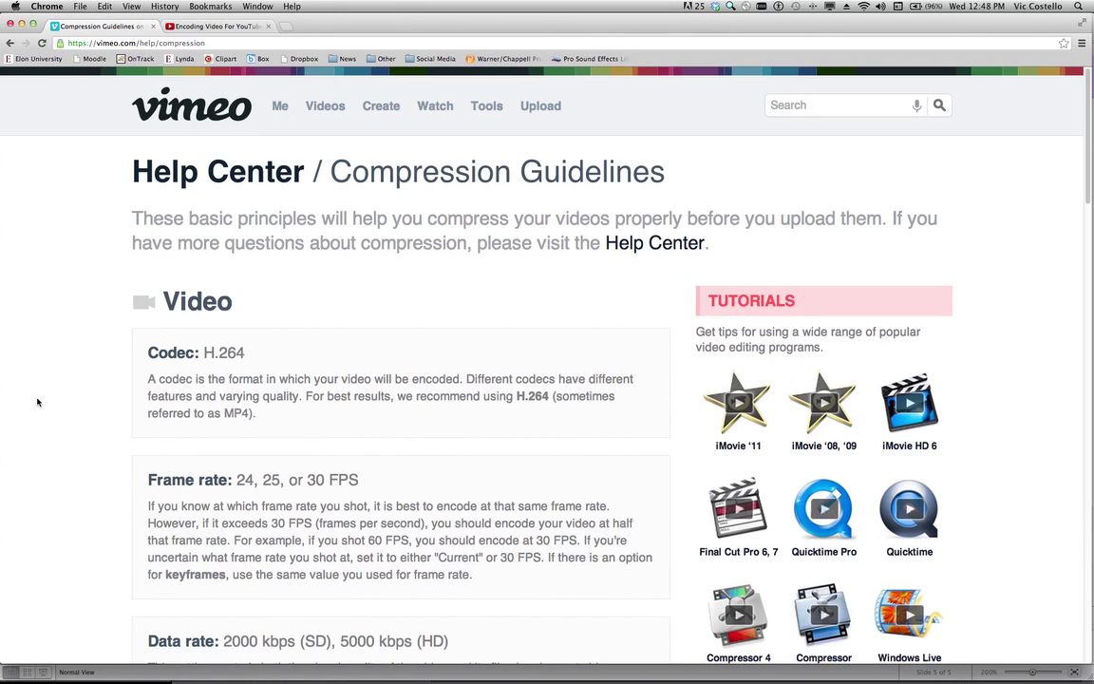
Step: Scroll through Vimeo's Compression Guidelines page, then switch to Finder
{"action": "scroll", "coordinate": [347, 318], "scroll_direction": "down", "scroll_amount": 1}
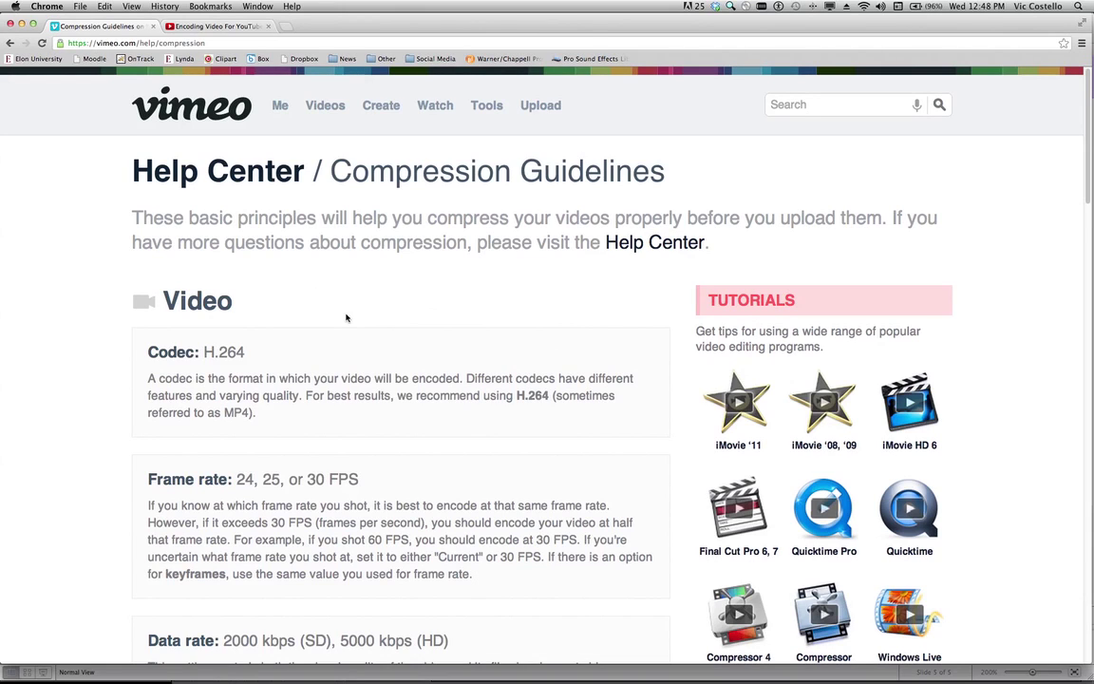
{"action": "key", "text": "super+Tab"}
{"action": "key", "text": "super+Tab"}
{"action": "key", "text": "super+Tab"}
{"action": "key", "text": "super+Tab"}
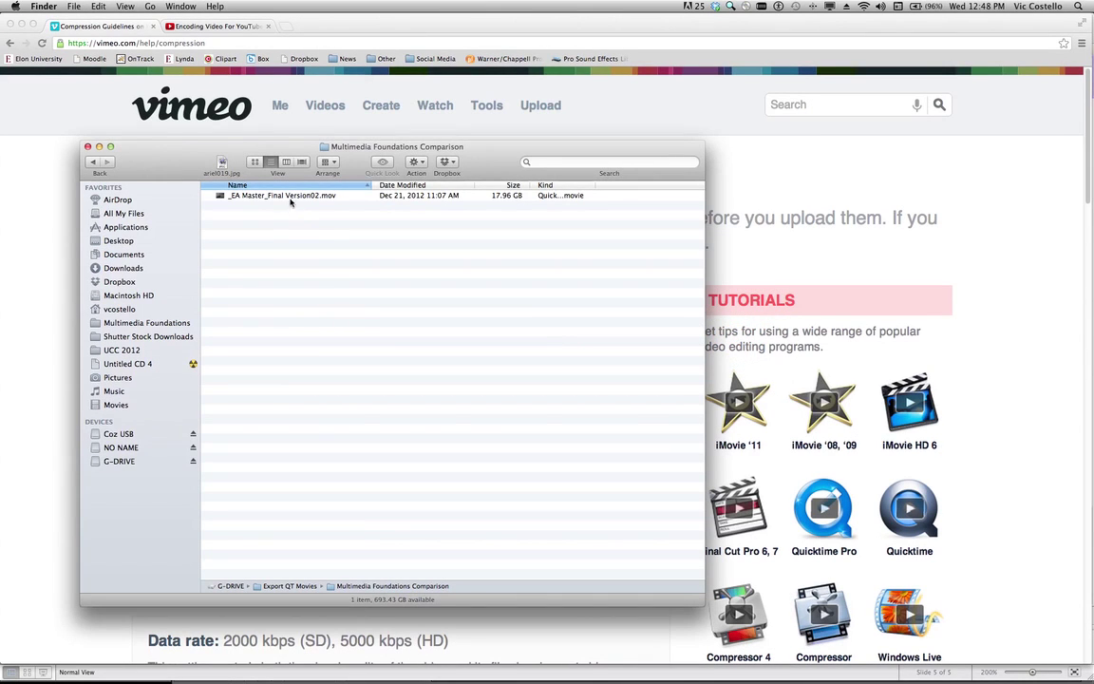
Step: Select _EA Master_Final Version02.mov to see its 17.96 GB size, then return to Chrome
{"action": "left_click", "coordinate": [297, 197]}
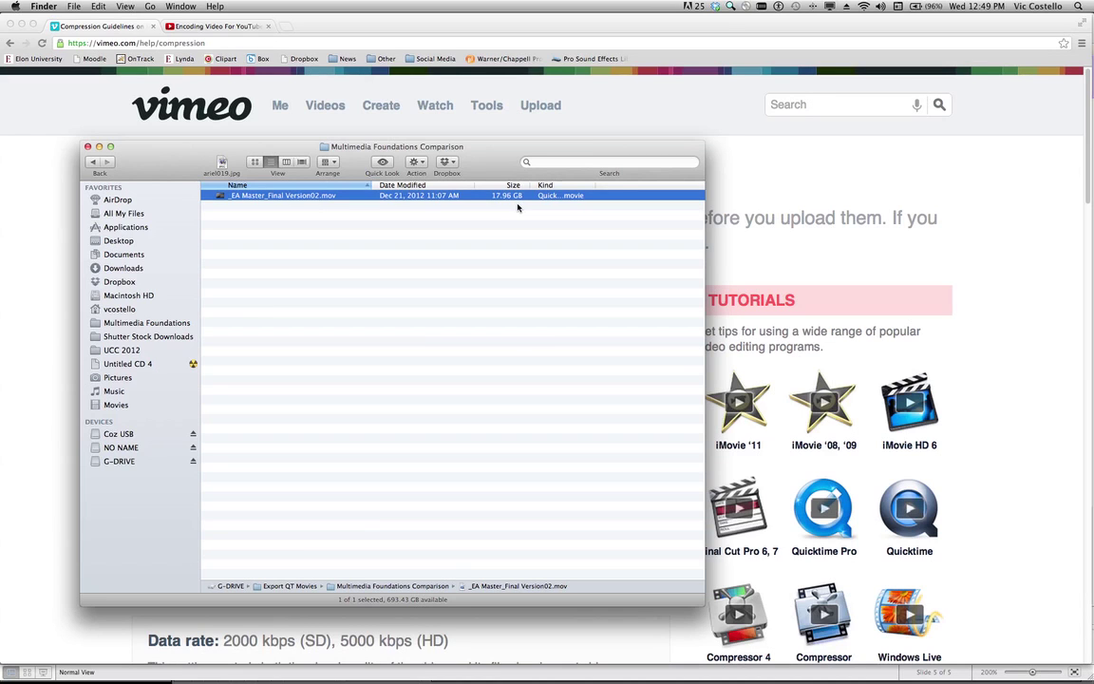
{"action": "key", "text": "super+Tab"}
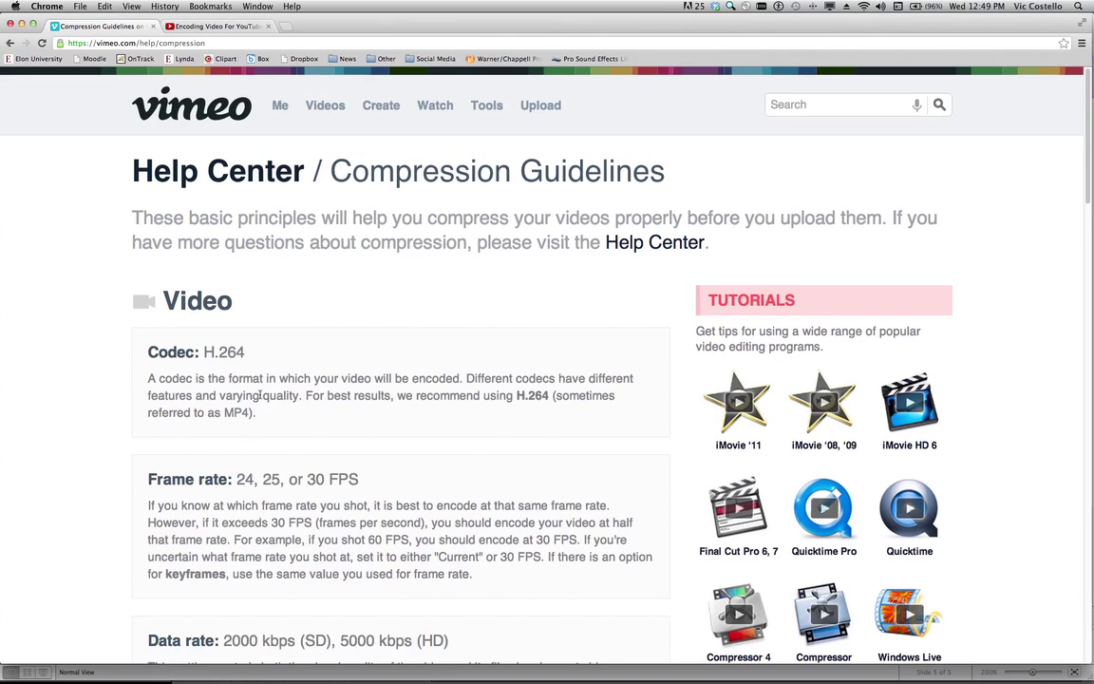
Step: Highlight 'Codec: H.264' and its alternate name 'MP4' on Vimeo's guidelines
{"action": "scroll", "coordinate": [260, 395], "scroll_direction": "down", "scroll_amount": 3}
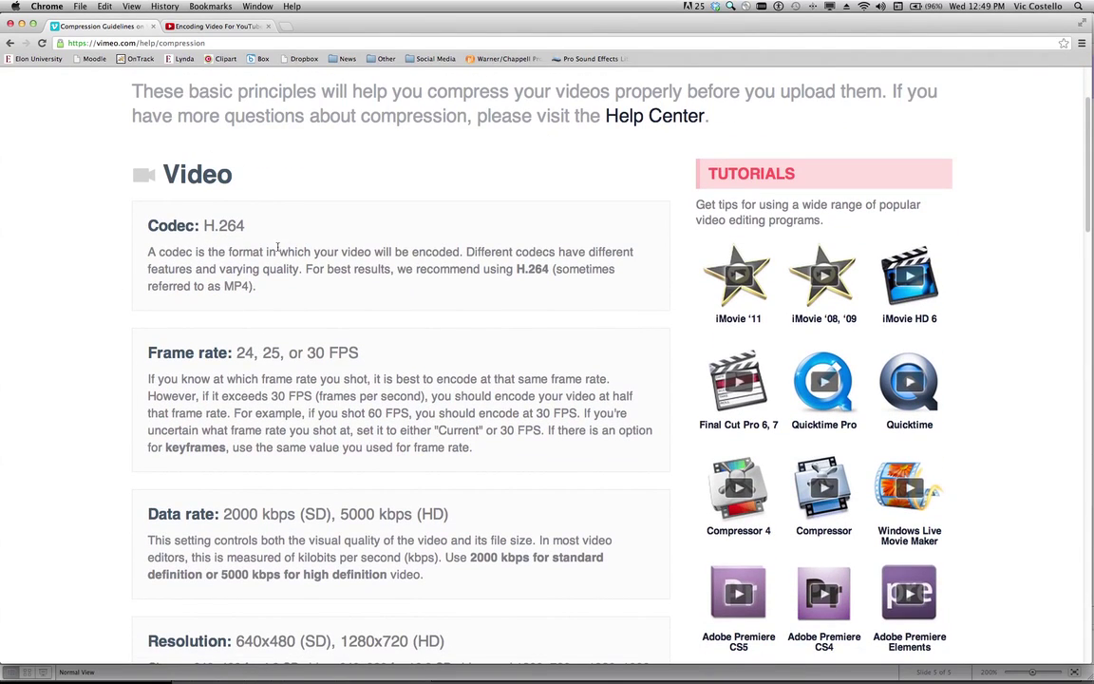
{"action": "left_click_drag", "start_coordinate": [148, 226], "coordinate": [274, 231]}
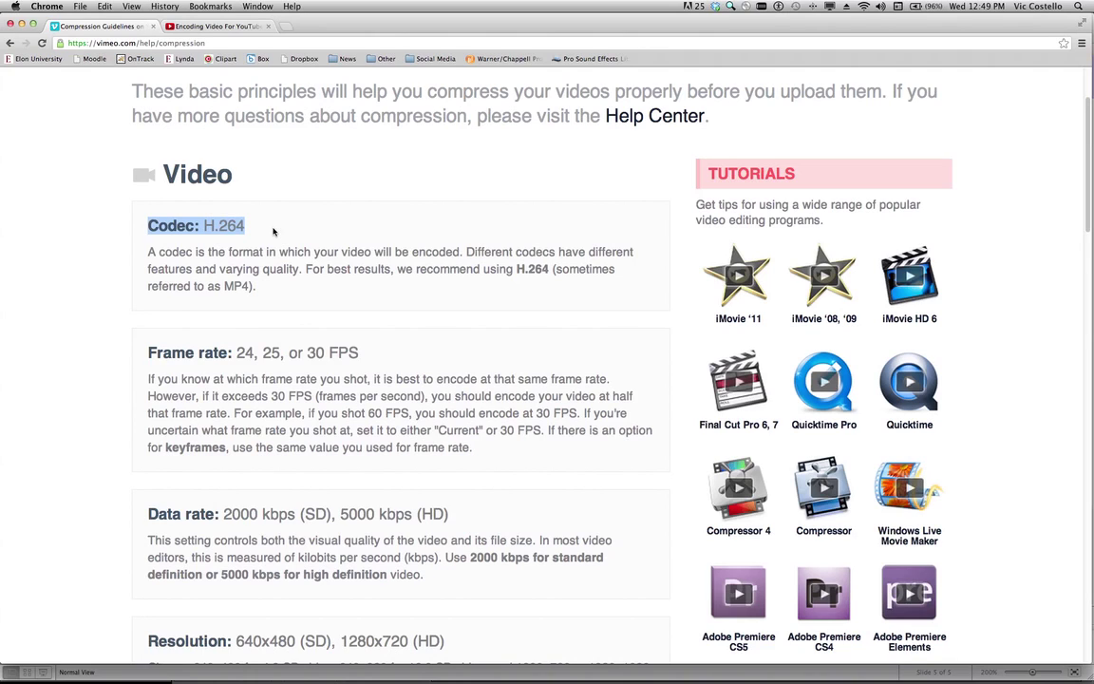
{"action": "left_click_drag", "start_coordinate": [224, 286], "coordinate": [250, 286]}
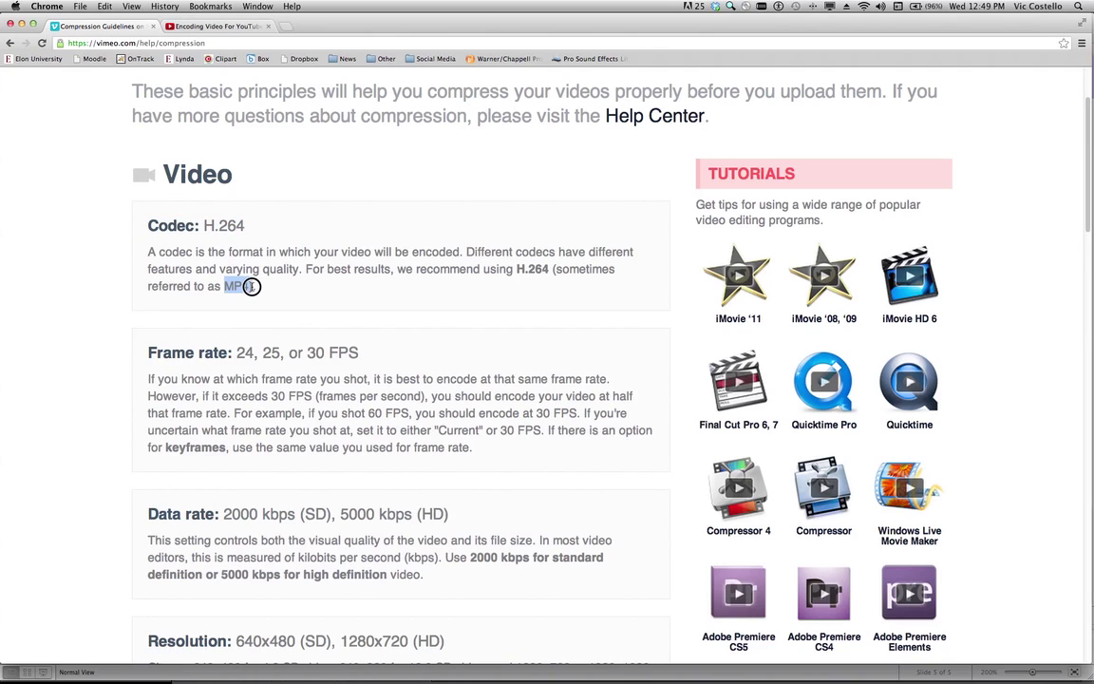
Step: On YouTube's encoding page, highlight the .mp4 container and H.264 codec, then return to Vimeo
{"action": "left_click", "coordinate": [219, 25]}
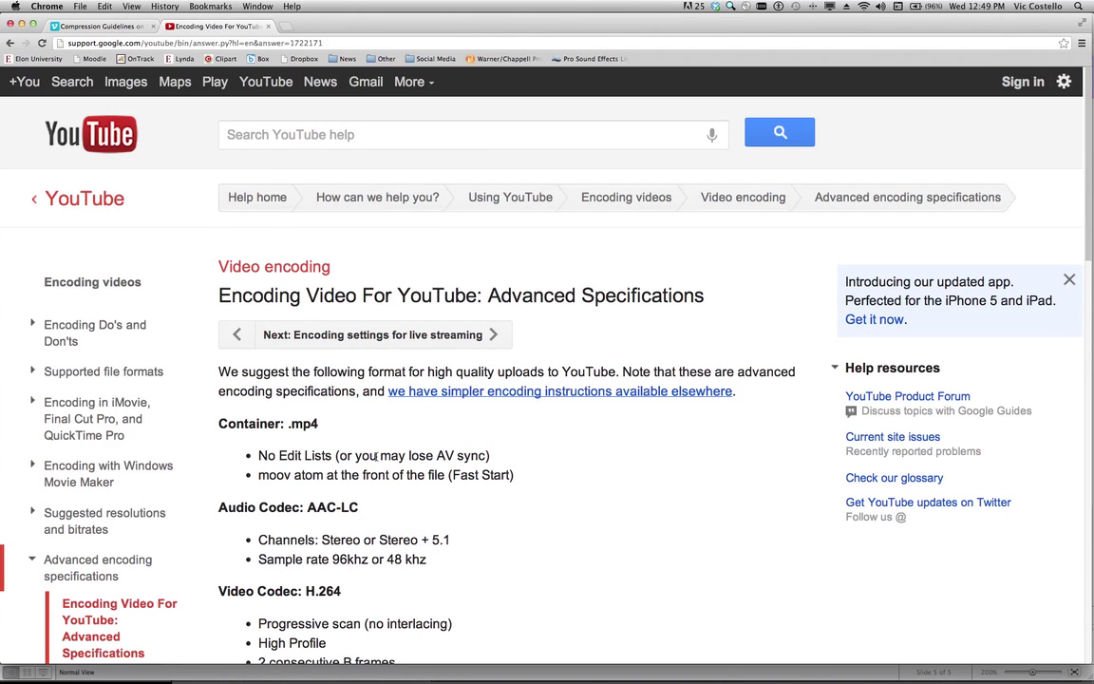
{"action": "scroll", "coordinate": [377, 456], "scroll_direction": "down", "scroll_amount": 4}
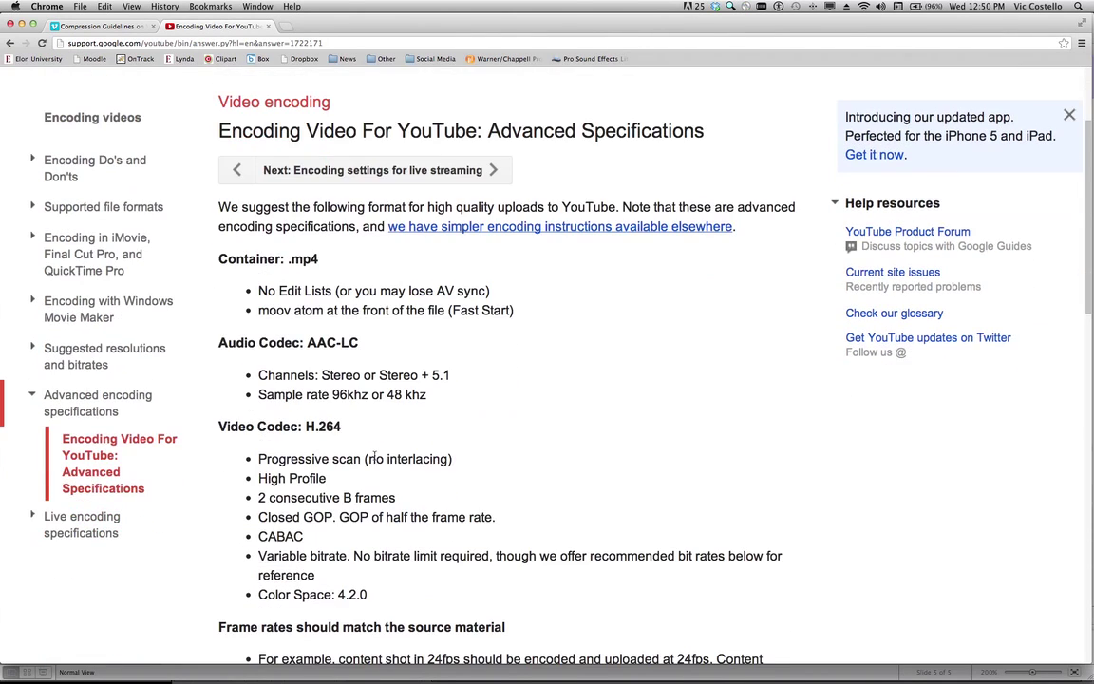
{"action": "left_click_drag", "start_coordinate": [217, 258], "coordinate": [367, 259]}
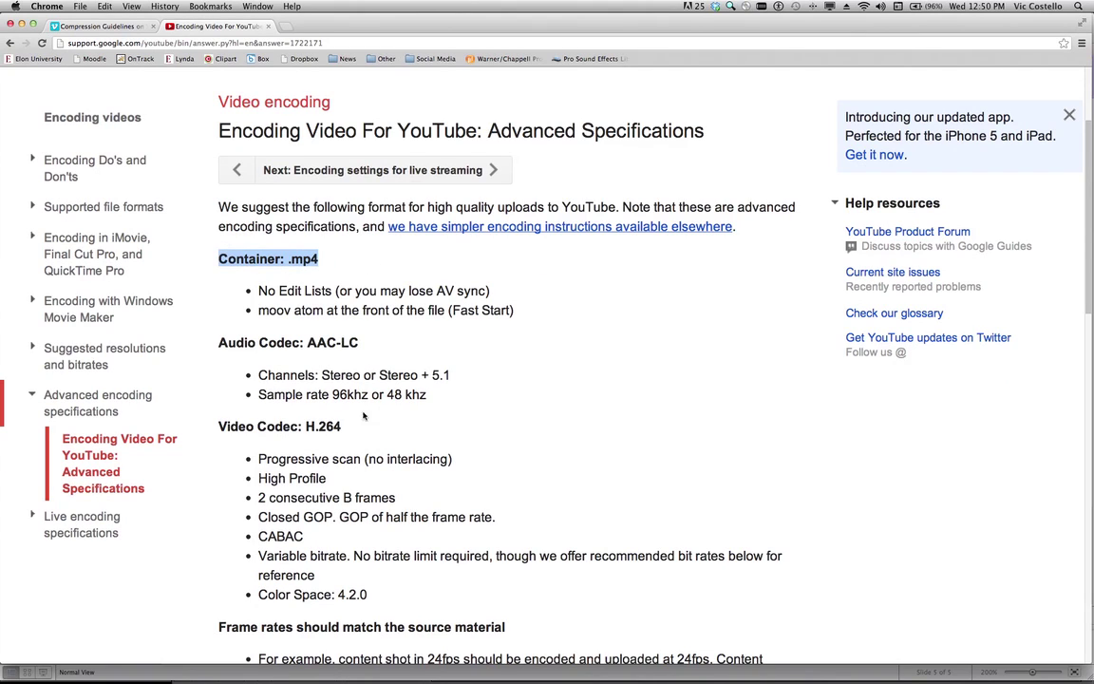
{"action": "left_click_drag", "start_coordinate": [228, 426], "coordinate": [359, 429]}
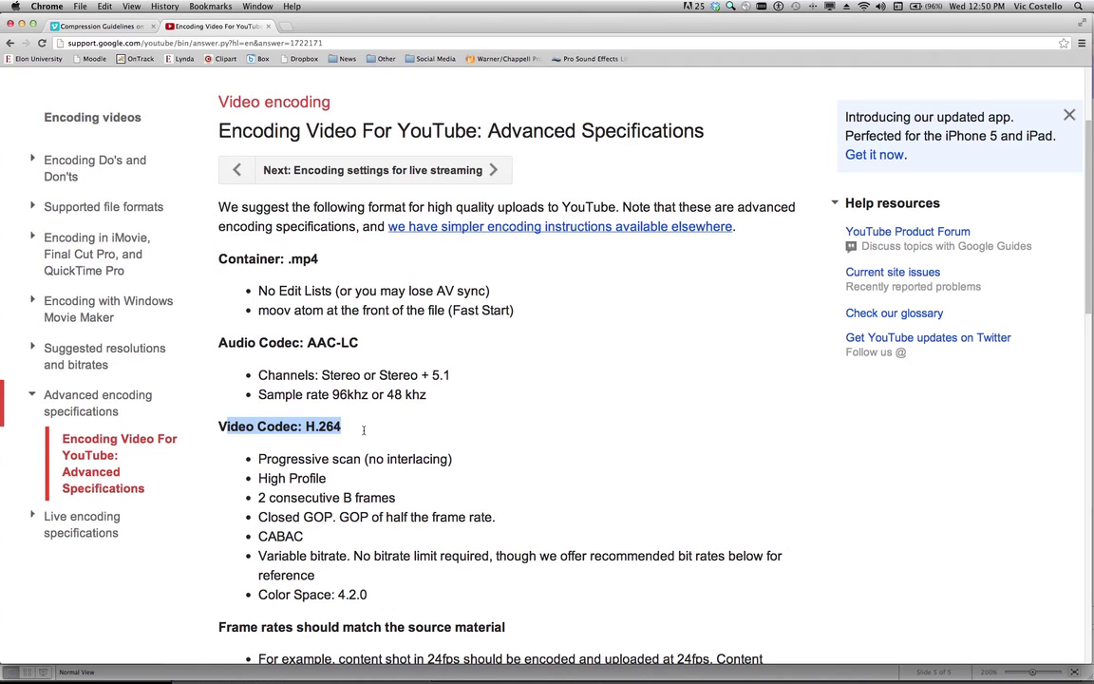
{"action": "left_click", "coordinate": [101, 26]}
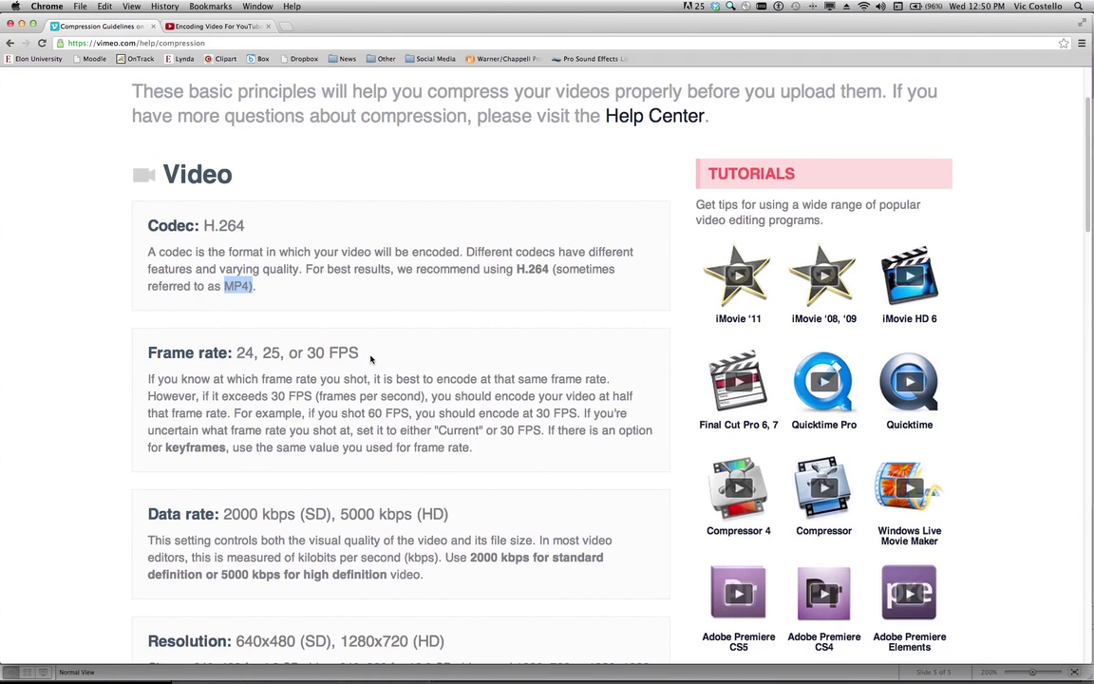
Step: Highlight the keyframes advice and the 2000 kbps SD and 5000 kbps HD data rates
{"action": "left_click_drag", "start_coordinate": [150, 447], "coordinate": [503, 452]}
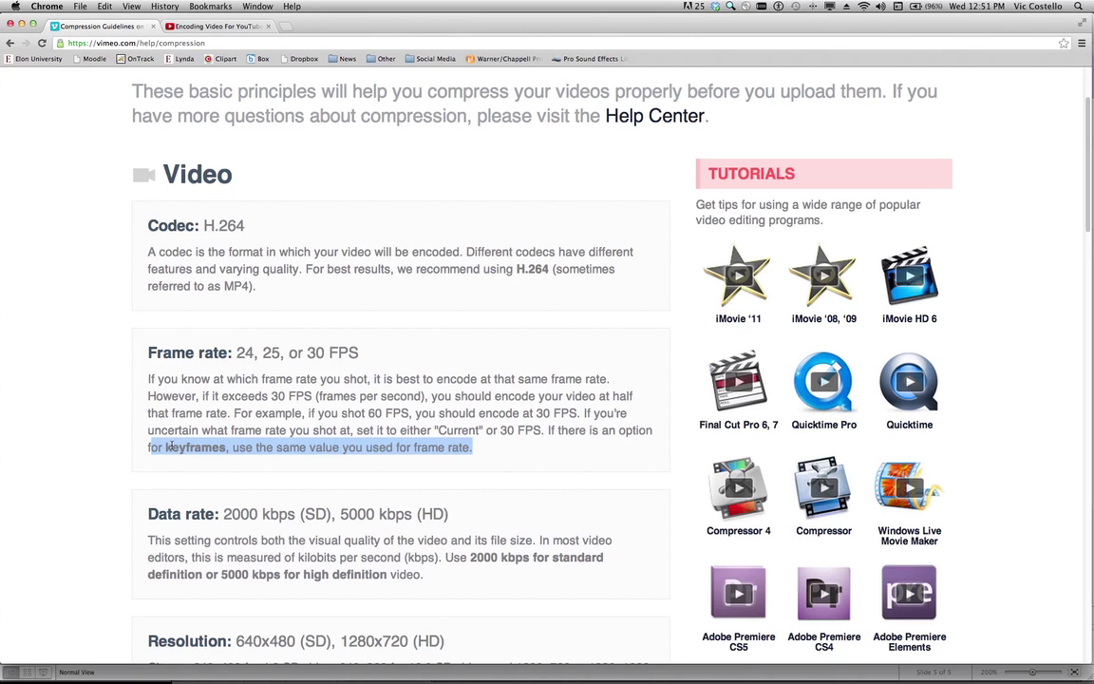
{"action": "scroll", "coordinate": [169, 445], "scroll_direction": "down", "scroll_amount": 5}
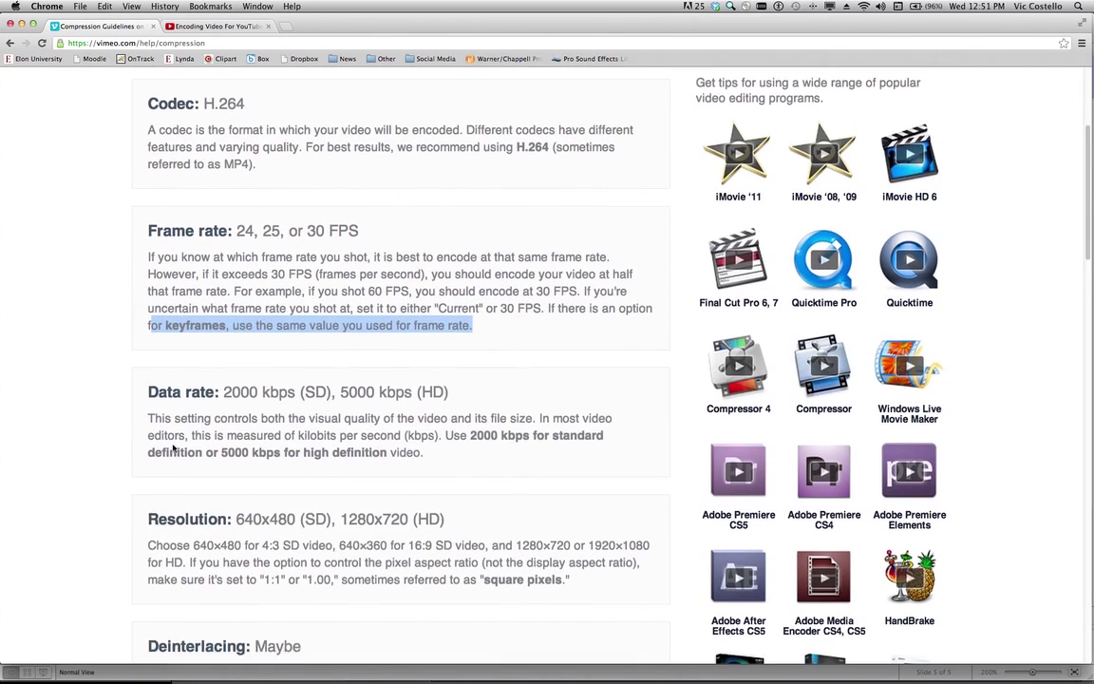
{"action": "left_click_drag", "start_coordinate": [189, 330], "coordinate": [332, 329]}
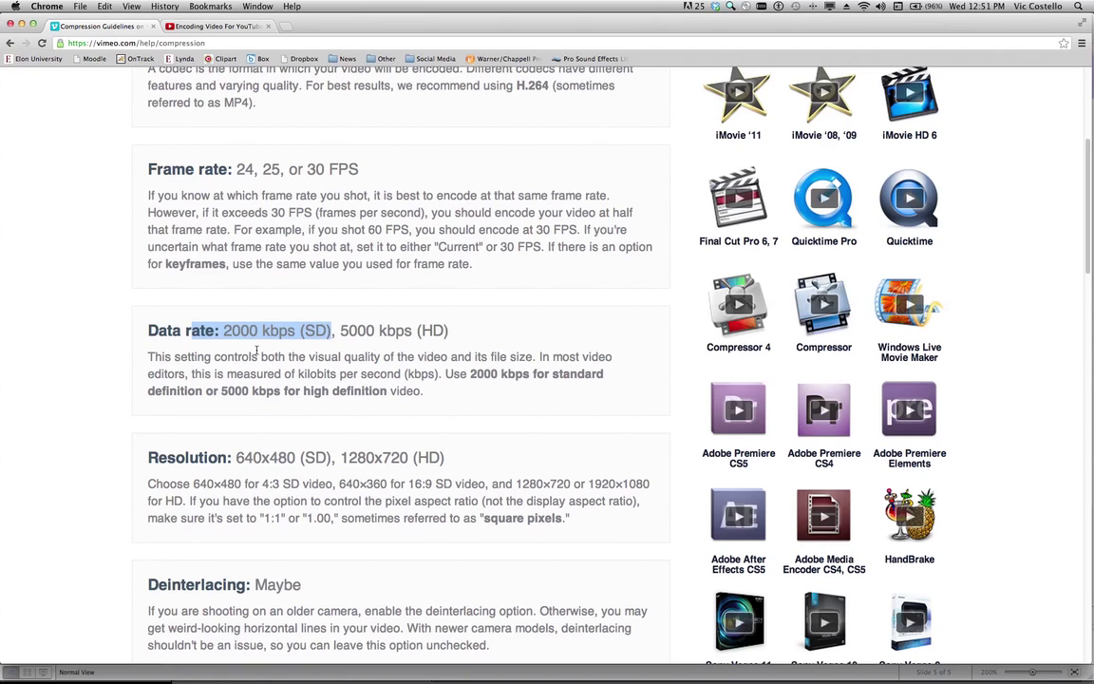
{"action": "left_click_drag", "start_coordinate": [185, 330], "coordinate": [465, 336]}
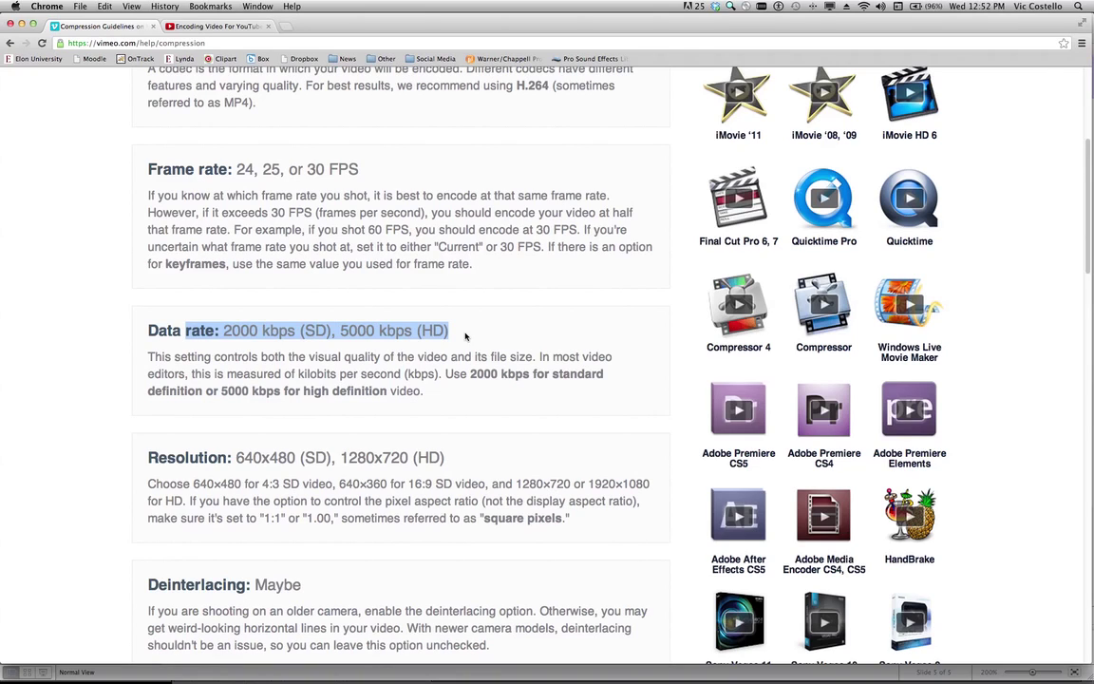
Step: Highlight the resolution and deinterlacing lines, then scroll to the AAC, 320 kbps, 44.1 kHz audio section
{"action": "left_click_drag", "start_coordinate": [156, 457], "coordinate": [515, 459]}
{"action": "scroll", "coordinate": [466, 414], "scroll_direction": "down", "scroll_amount": 4}
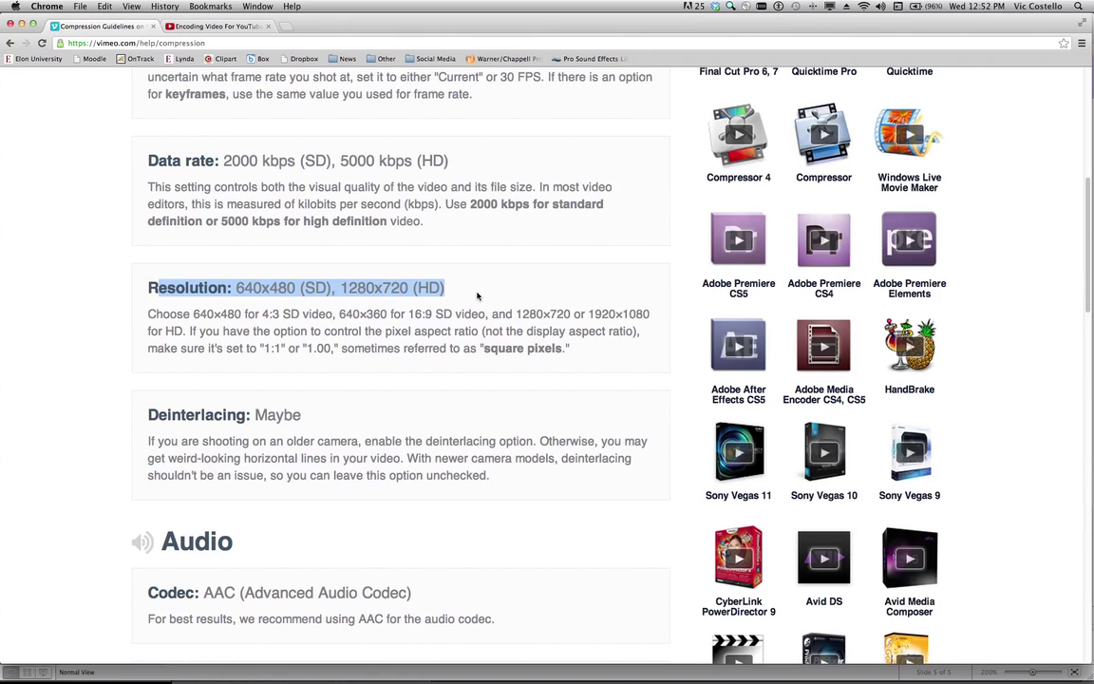
{"action": "left_click", "coordinate": [163, 411]}
{"action": "left_click_drag", "start_coordinate": [163, 411], "coordinate": [332, 410]}
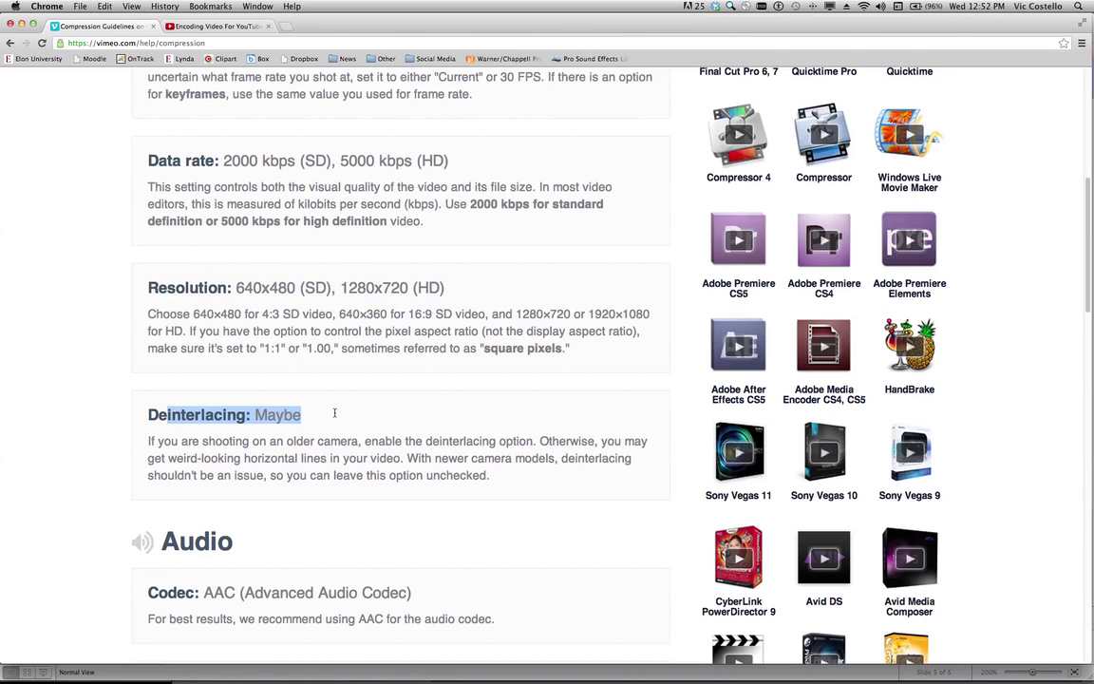
{"action": "left_click", "coordinate": [334, 412]}
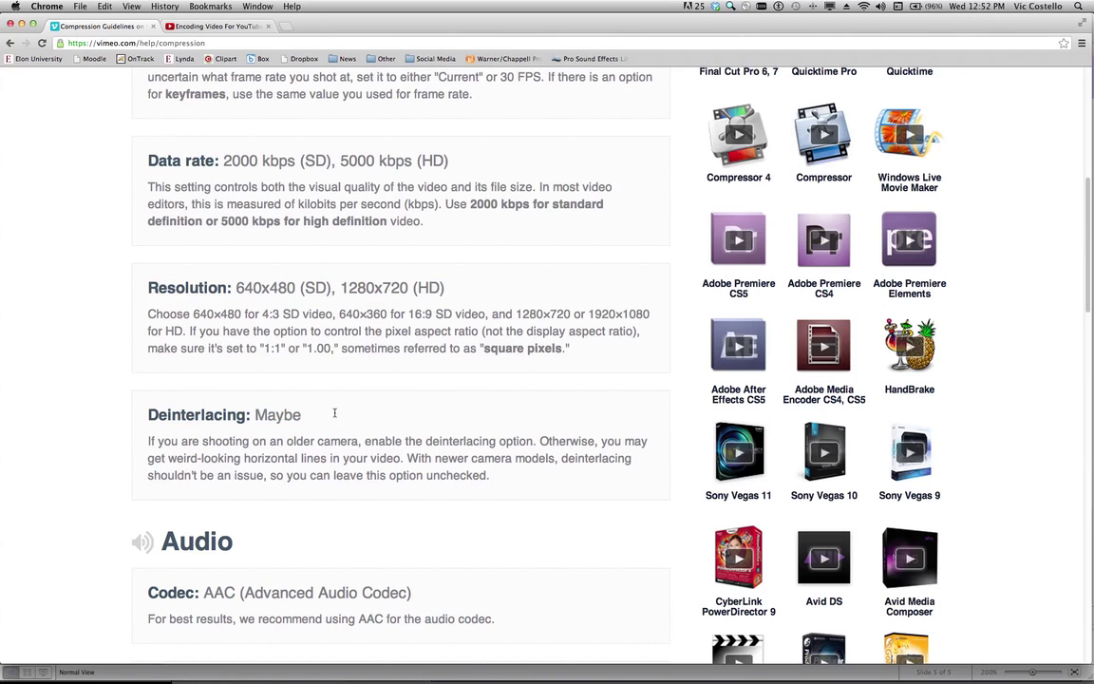
{"action": "scroll", "coordinate": [334, 412], "scroll_direction": "down", "scroll_amount": 5}
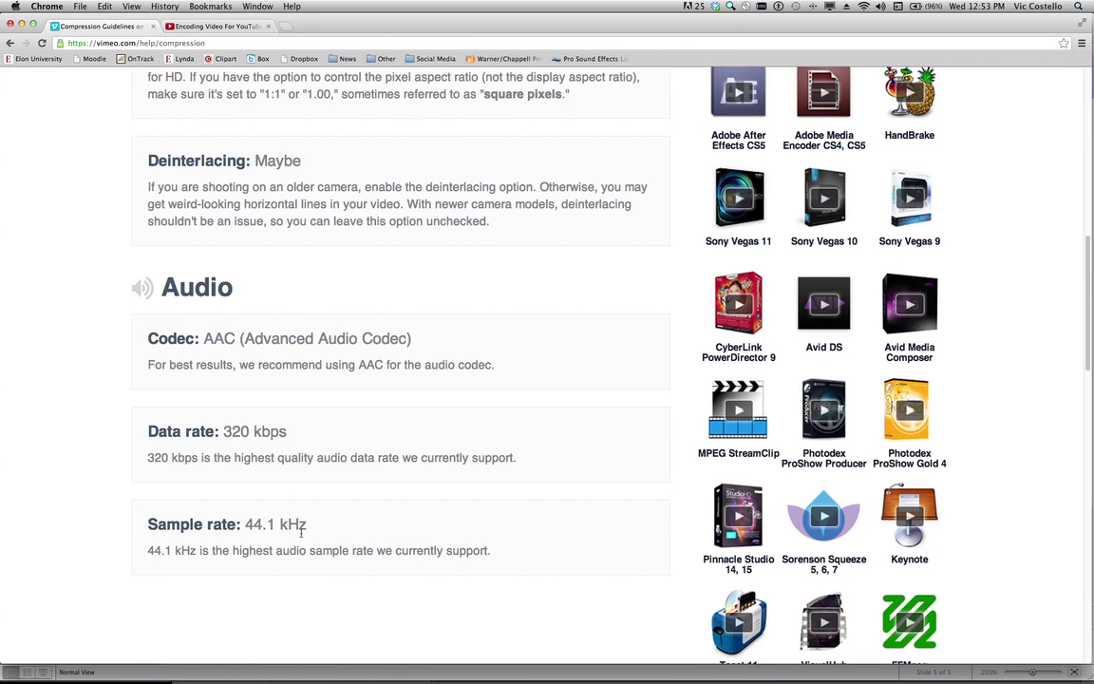
Step: Switch from Chrome to Avid Media Composer with the EA Master_Final Version sequence loaded
{"action": "key", "text": "super+Tab"}
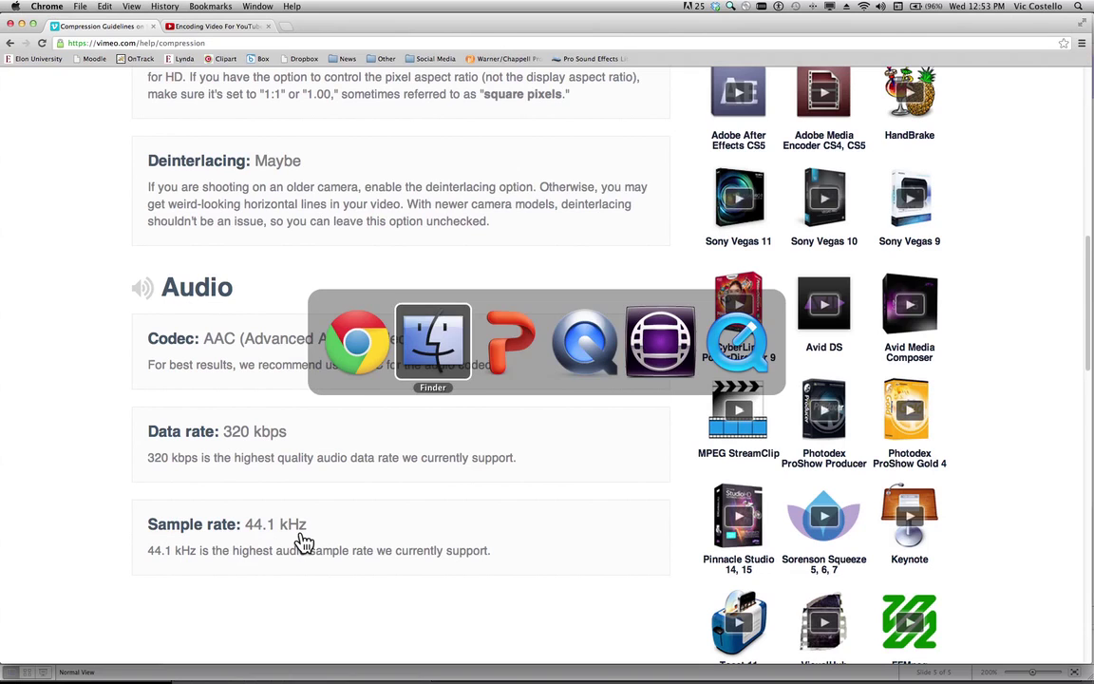
{"action": "key", "text": "super+Tab"}
{"action": "key", "text": "super+Tab"}
{"action": "key", "text": "super+Tab"}
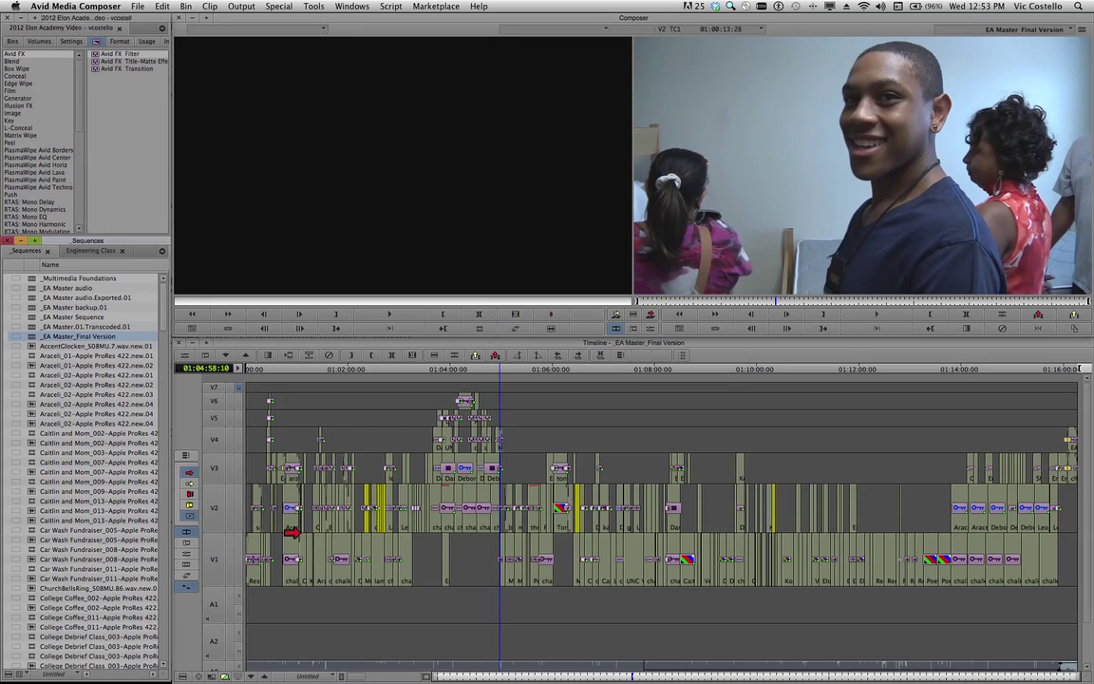
{"action": "left_click", "coordinate": [138, 6]}
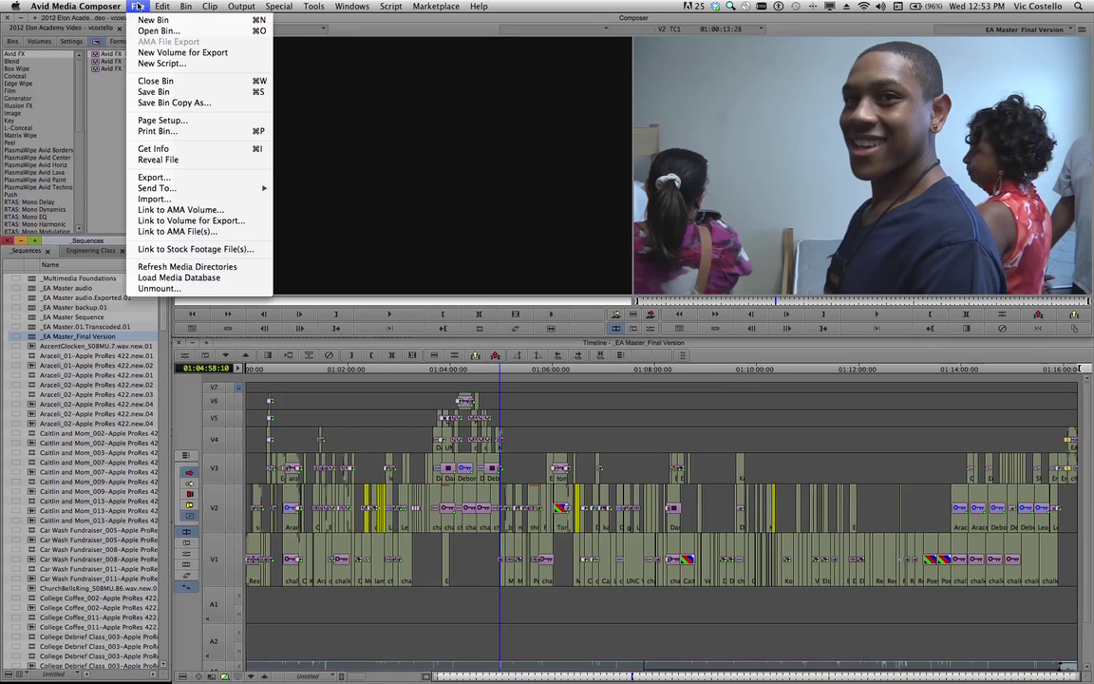
Step: Start exporting _EA Master_Final Version.mov to Export QT Movies and open the export setting list
{"action": "left_click", "coordinate": [192, 178]}
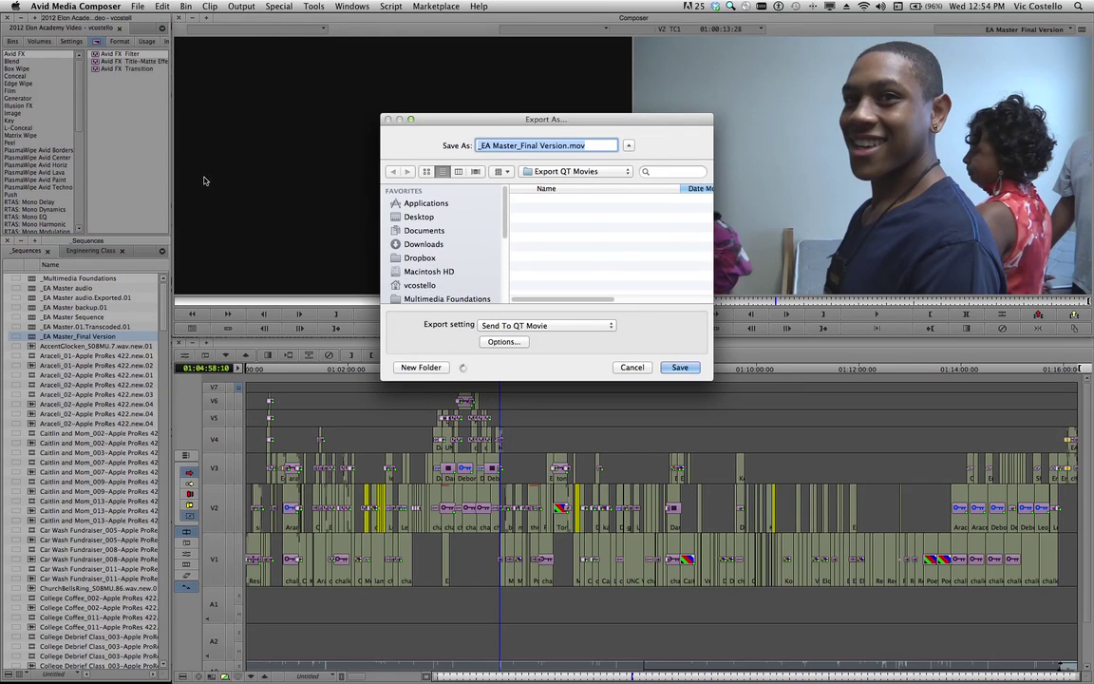
{"action": "left_click_drag", "start_coordinate": [480, 120], "coordinate": [247, 118]}
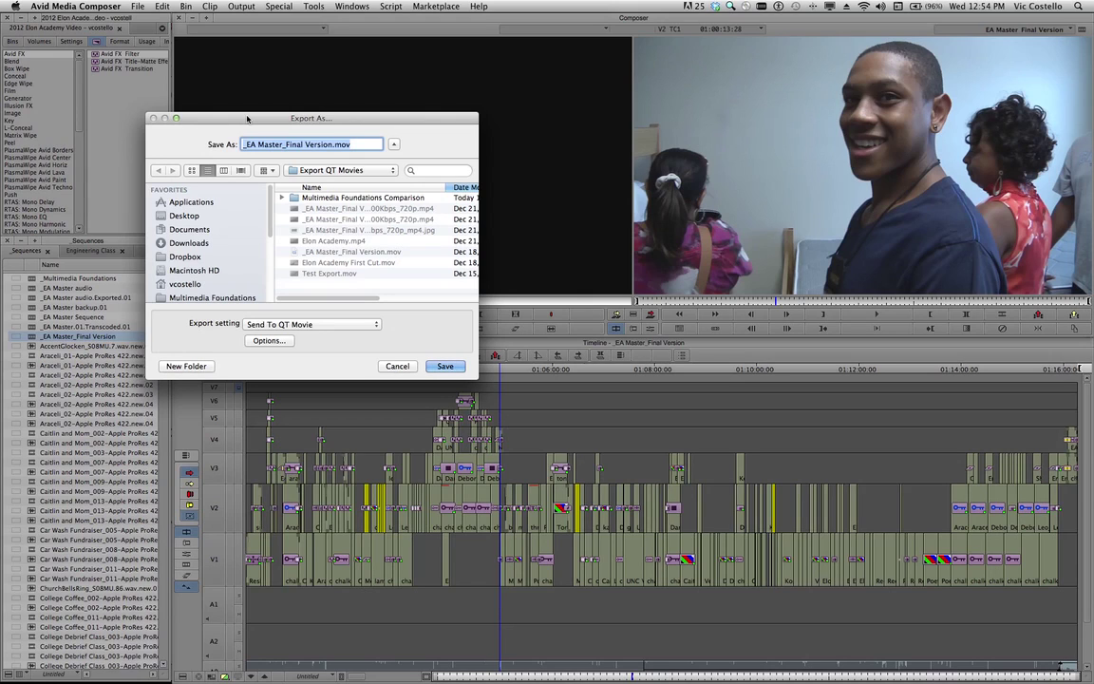
{"action": "left_click", "coordinate": [330, 324]}
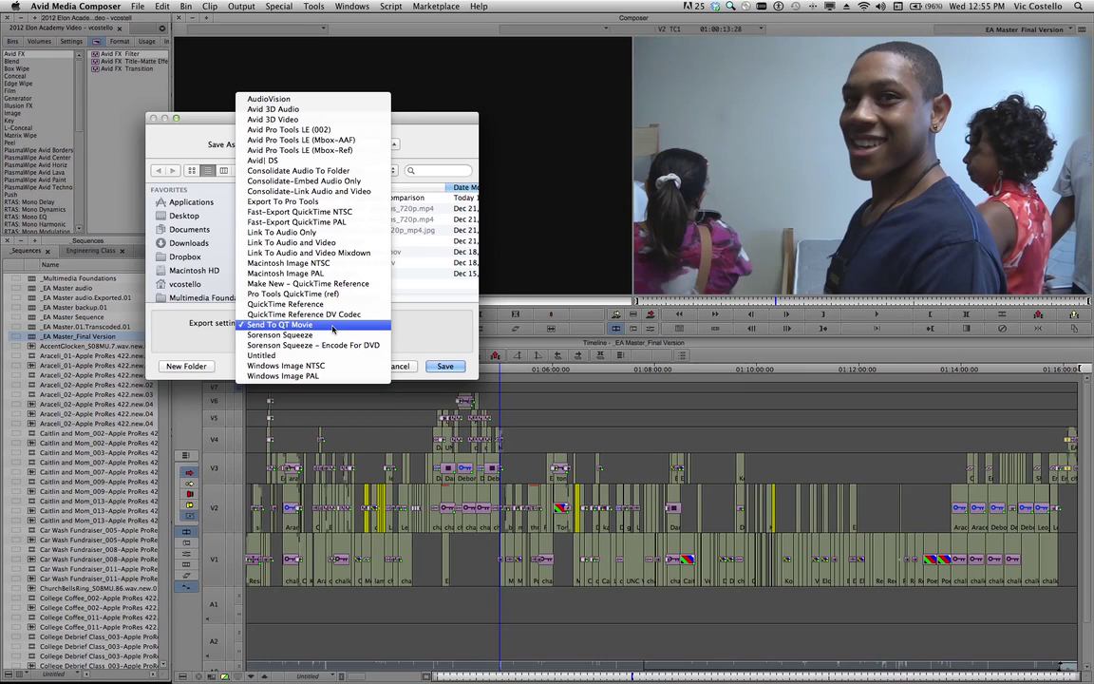
Step: Keep the Send To QT Movie preset and open its options, moving the settings window upper left
{"action": "left_click", "coordinate": [332, 328]}
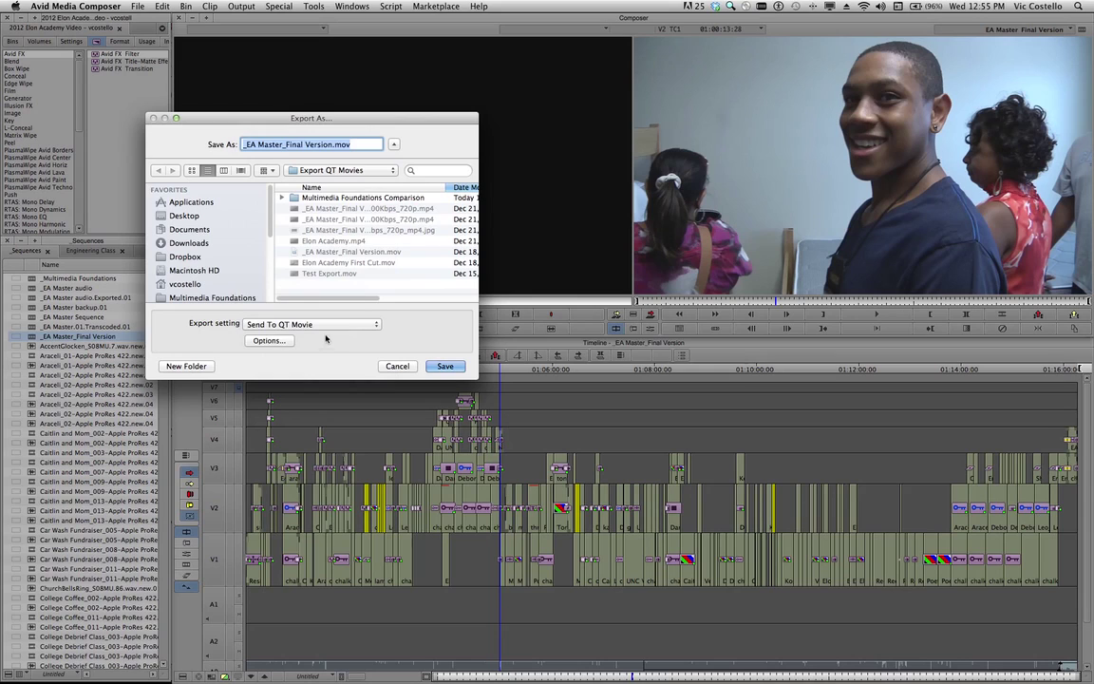
{"action": "left_click", "coordinate": [267, 342]}
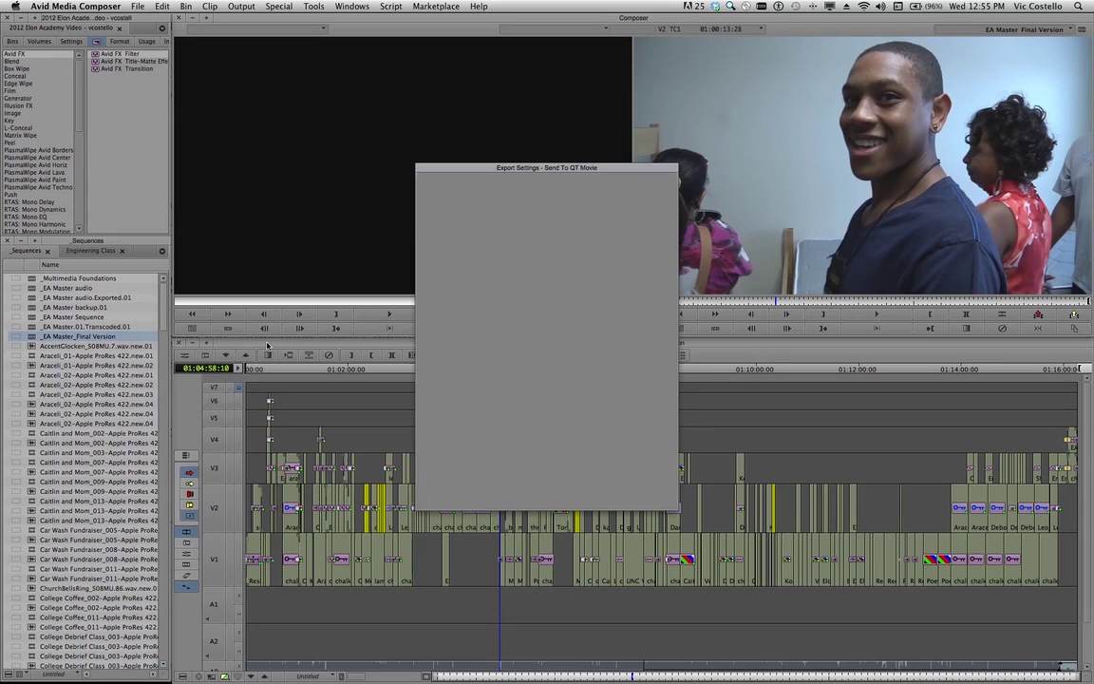
{"action": "left_click_drag", "start_coordinate": [547, 166], "coordinate": [275, 77]}
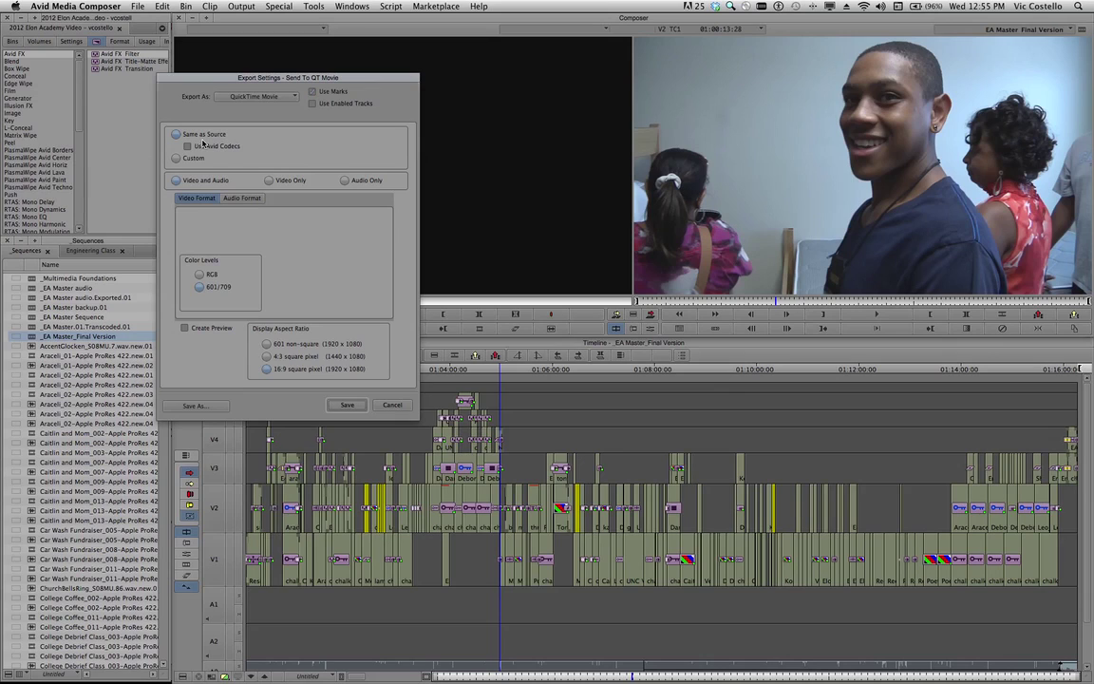
Step: Switch the QuickTime export to Custom and open Format Options showing H.264 at 1280x720
{"action": "left_click", "coordinate": [175, 158]}
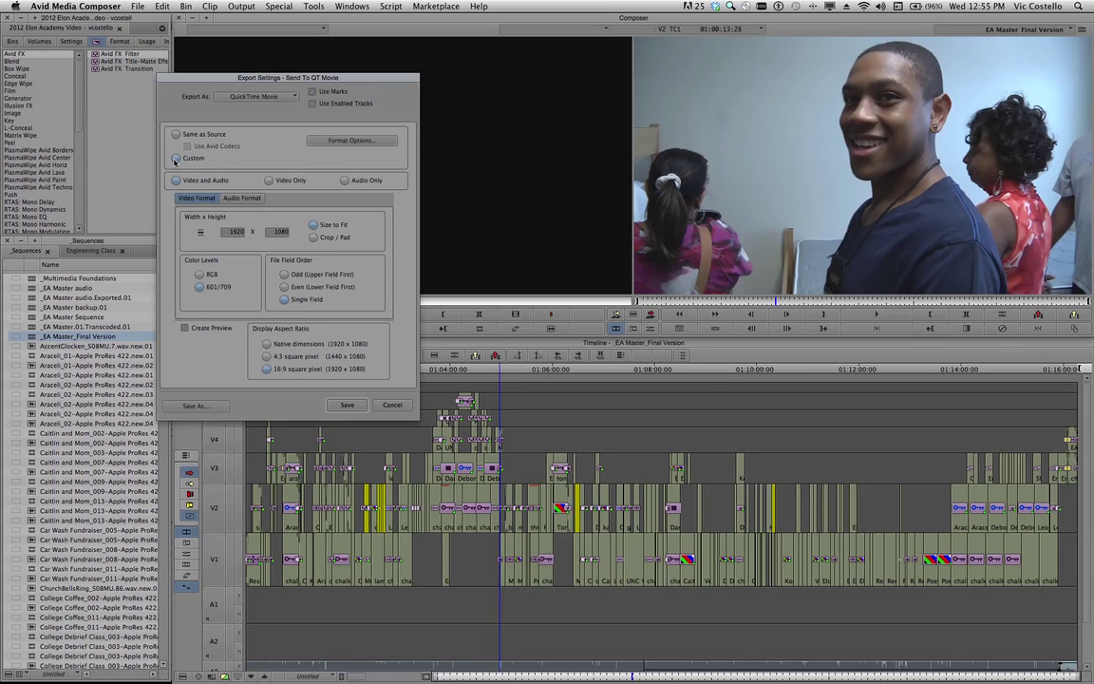
{"action": "left_click", "coordinate": [341, 140]}
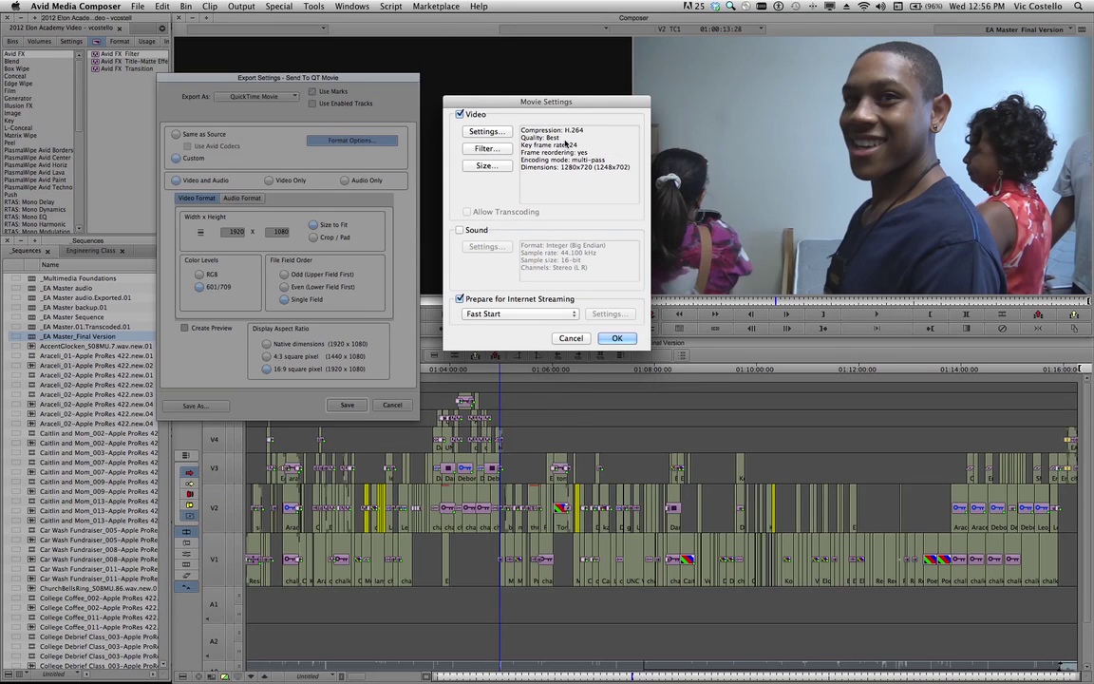
Step: Keep H.264 at Current frame rate and change the key frame interval from 24 to 30 frames
{"action": "left_click", "coordinate": [493, 132]}
{"action": "left_click_drag", "start_coordinate": [455, 92], "coordinate": [304, 88]}
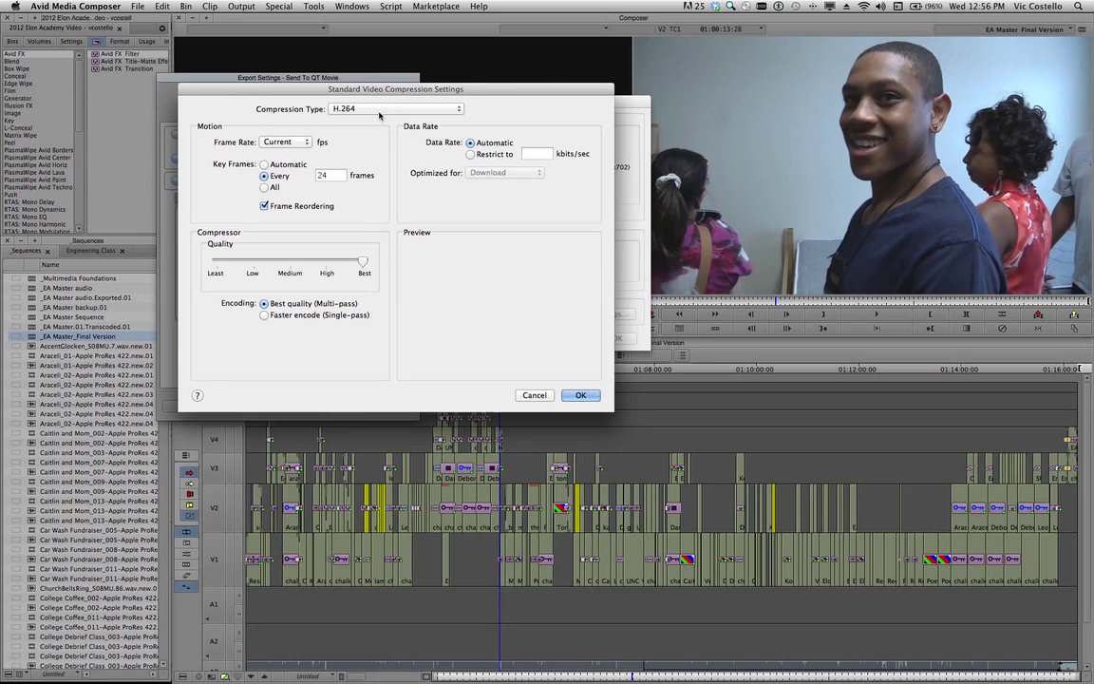
{"action": "left_click", "coordinate": [344, 107]}
{"action": "left_click", "coordinate": [377, 110]}
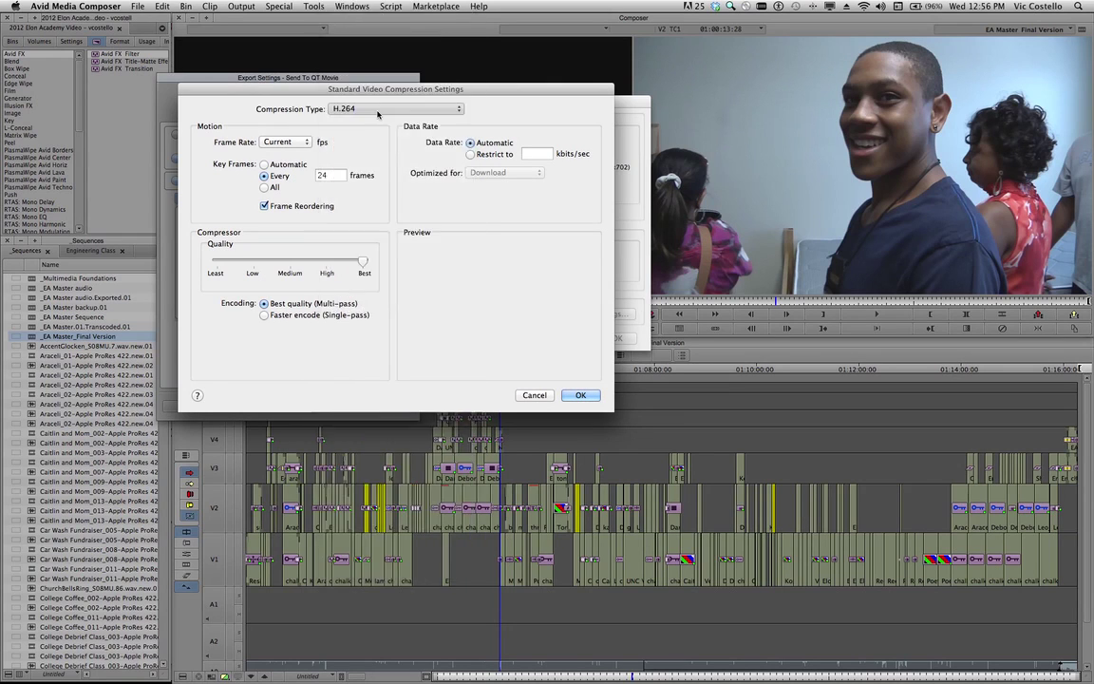
{"action": "left_click", "coordinate": [304, 143]}
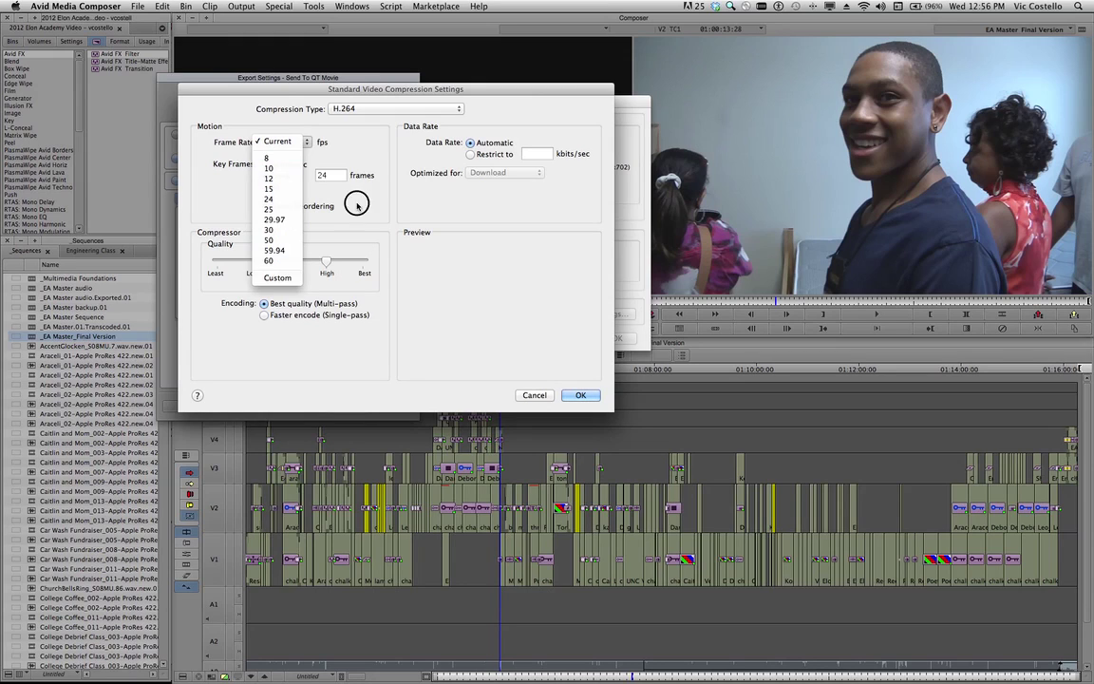
{"action": "left_click", "coordinate": [311, 186]}
{"action": "left_click", "coordinate": [334, 176]}
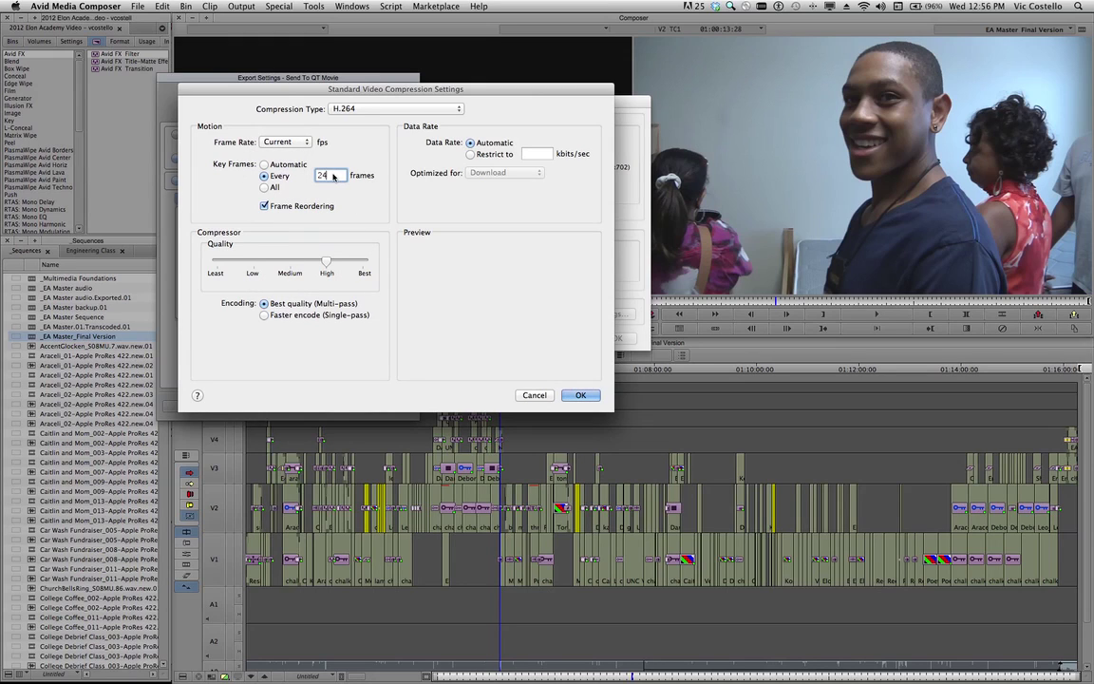
{"action": "left_click", "coordinate": [305, 176]}
{"action": "type", "text": "30"}
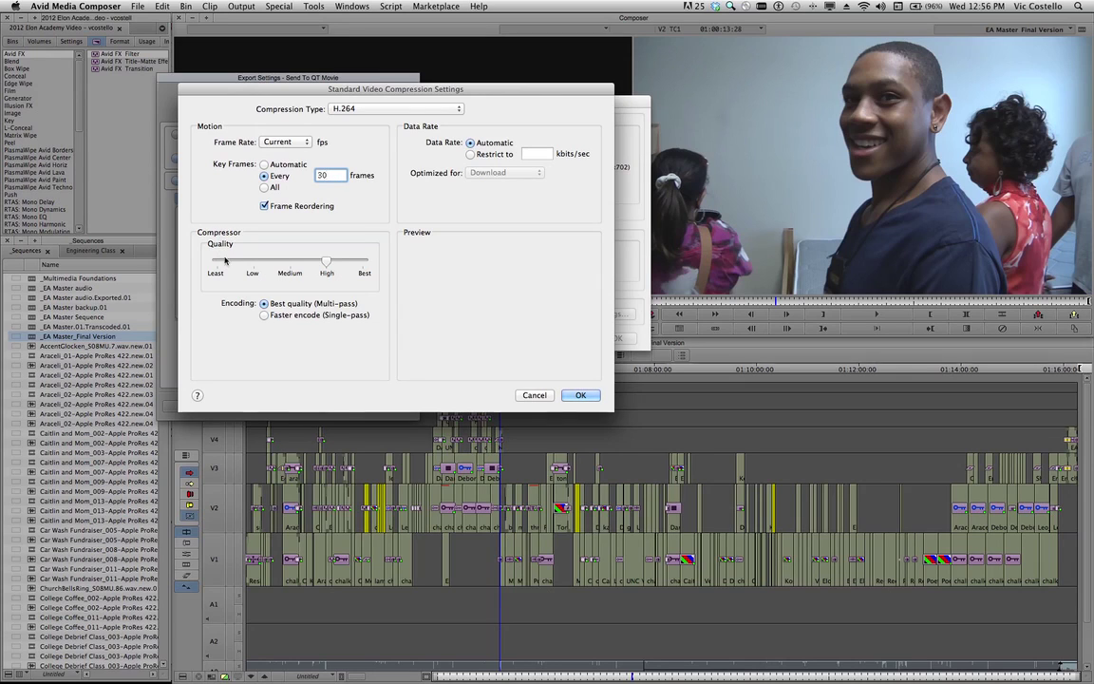
Step: Move the H.264 Quality slider up to Best
{"action": "left_click", "coordinate": [372, 262]}
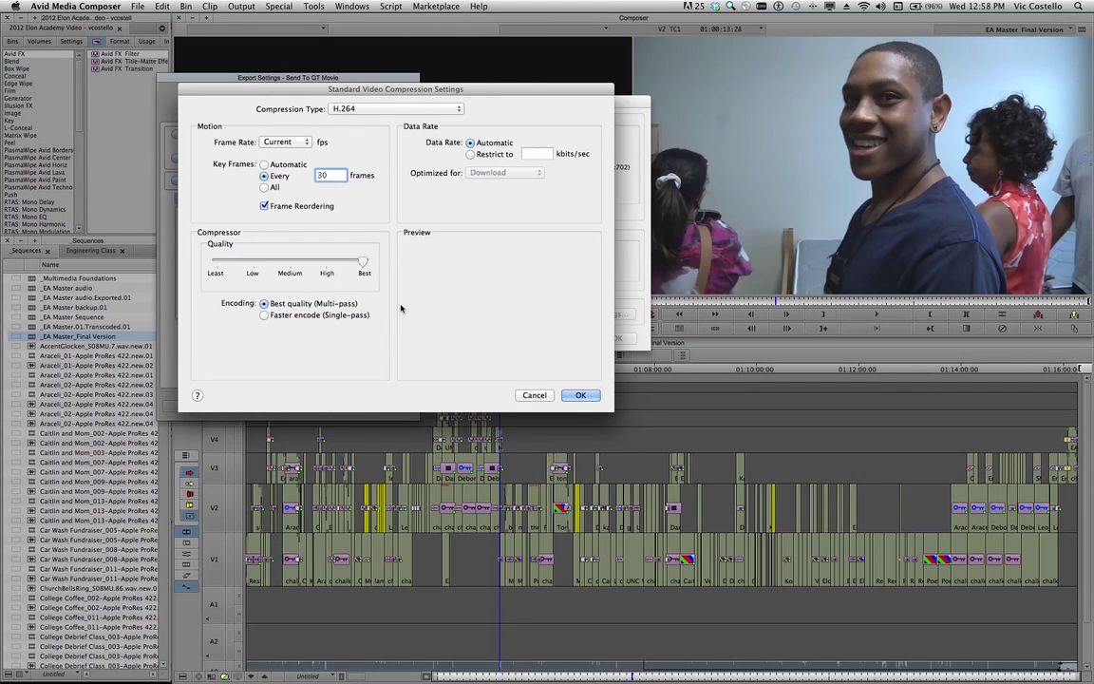
Step: Accept the H.264 settings, then set export size to HD 1280 x 720 16:9 with Deinterlace Source Video on
{"action": "left_click", "coordinate": [581, 394]}
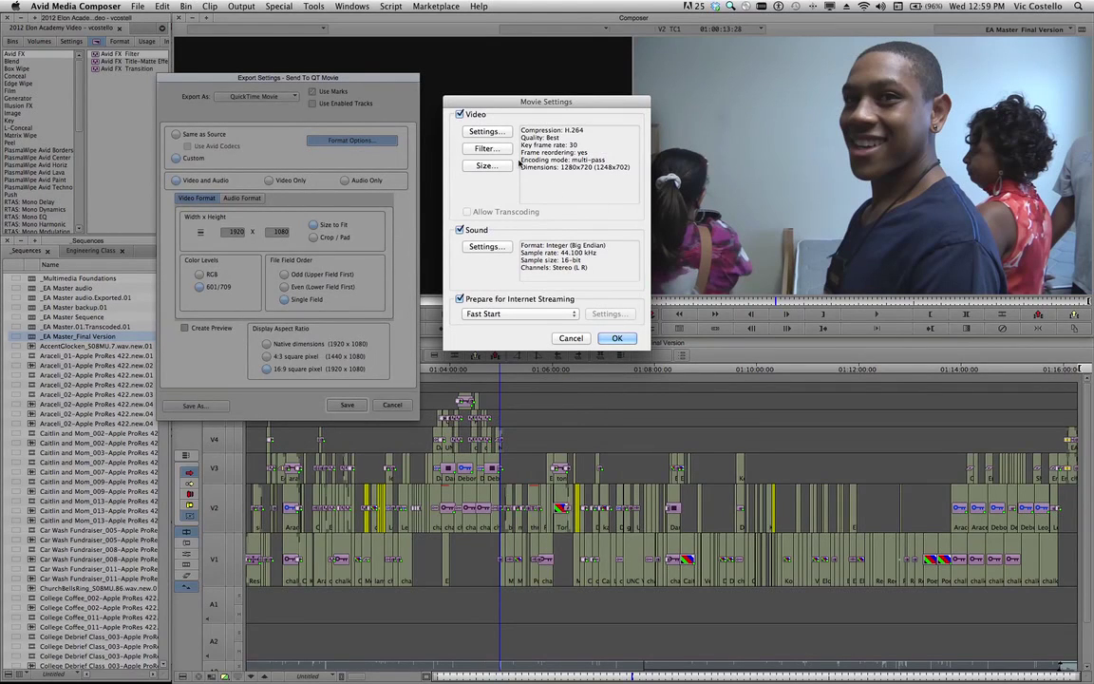
{"action": "left_click", "coordinate": [482, 168]}
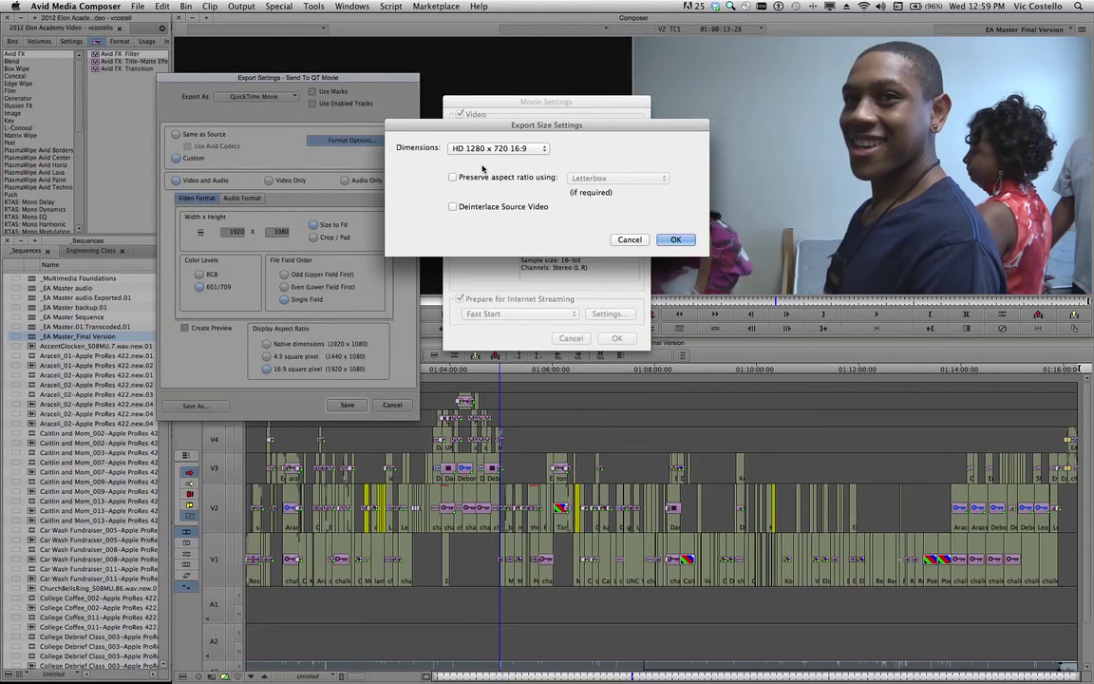
{"action": "left_click", "coordinate": [530, 152]}
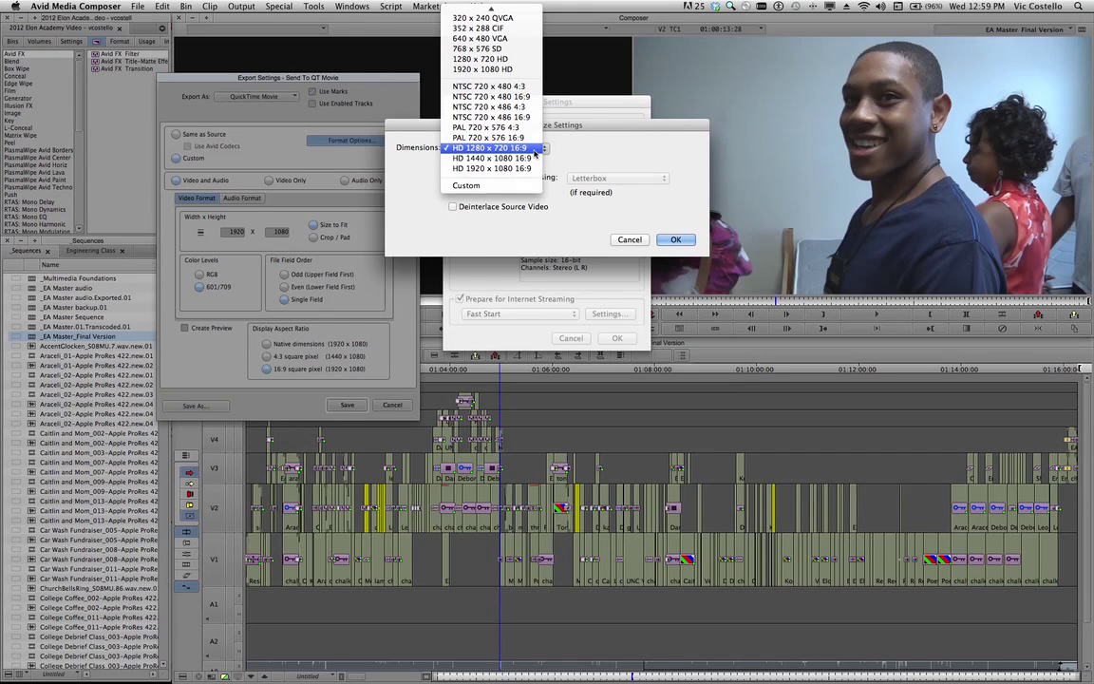
{"action": "left_click", "coordinate": [534, 149]}
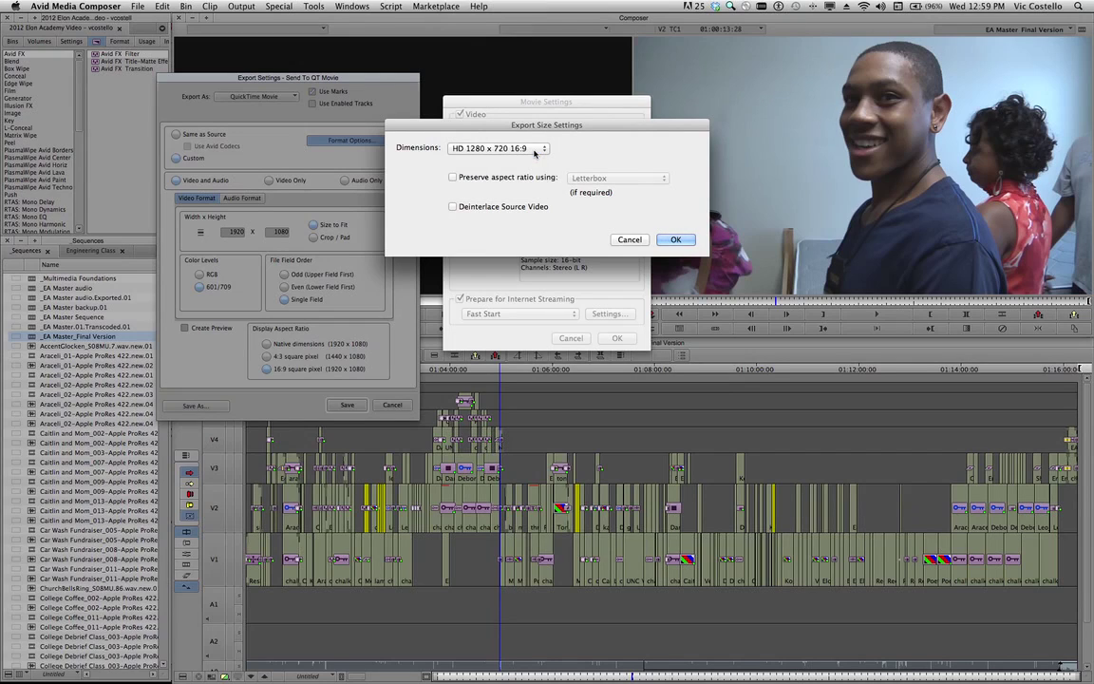
{"action": "left_click", "coordinate": [454, 206]}
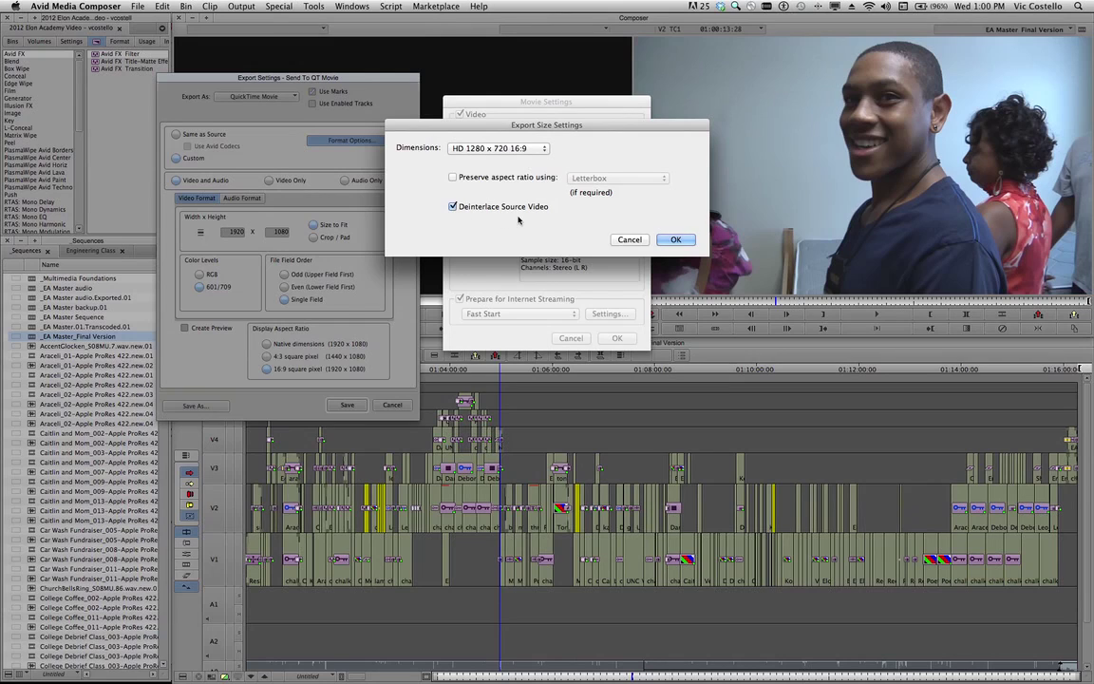
{"action": "left_click", "coordinate": [673, 239]}
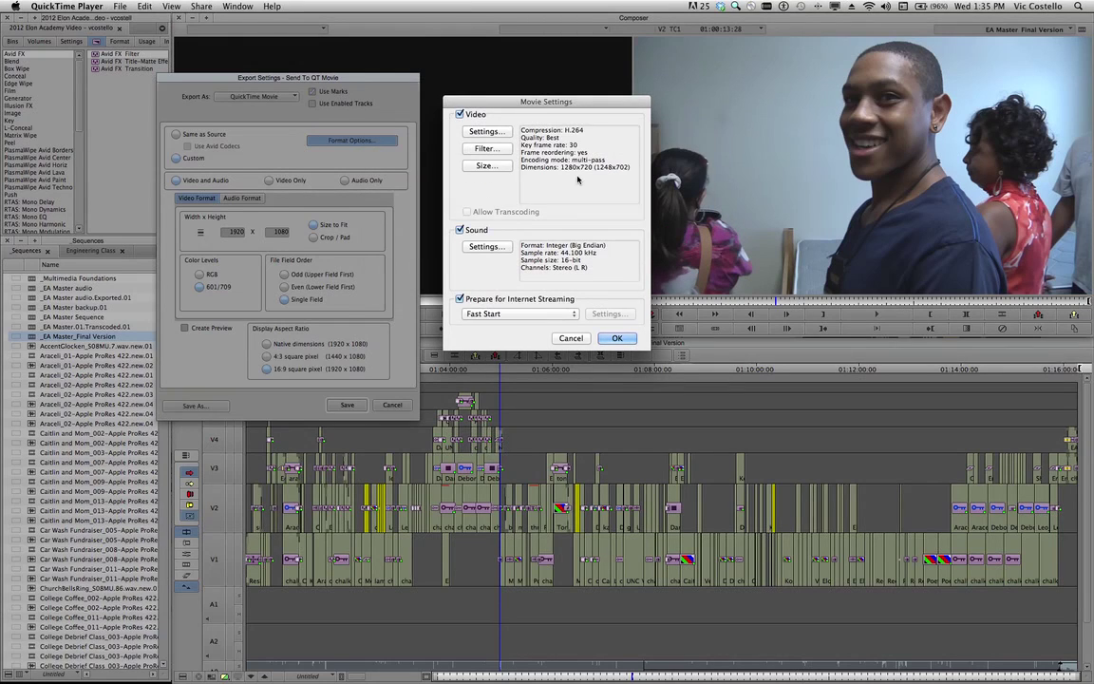
Step: Set the export audio to AAC stereo, Best render quality, 320 kbps target bit rate
{"action": "left_click", "coordinate": [483, 248]}
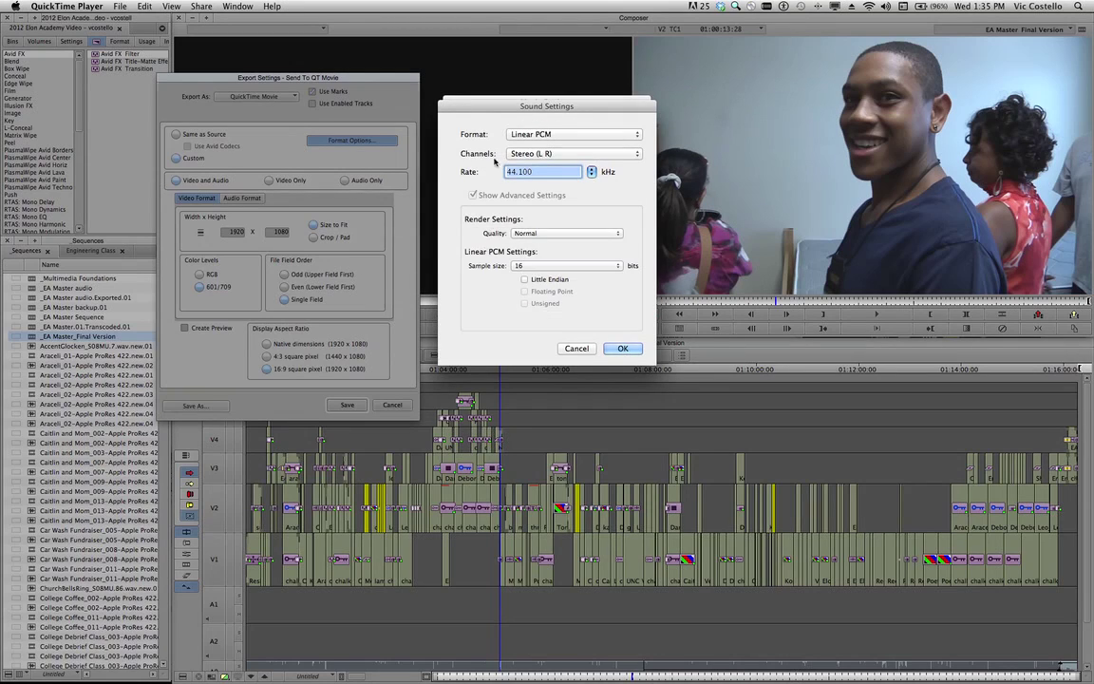
{"action": "left_click", "coordinate": [564, 134]}
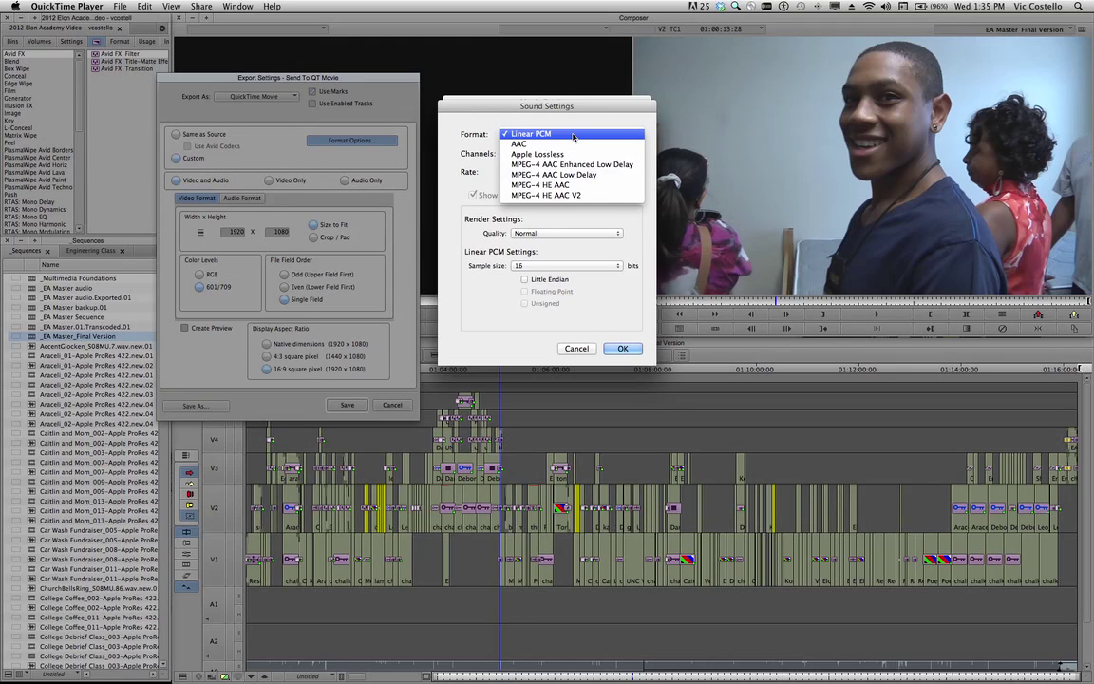
{"action": "left_click", "coordinate": [574, 144]}
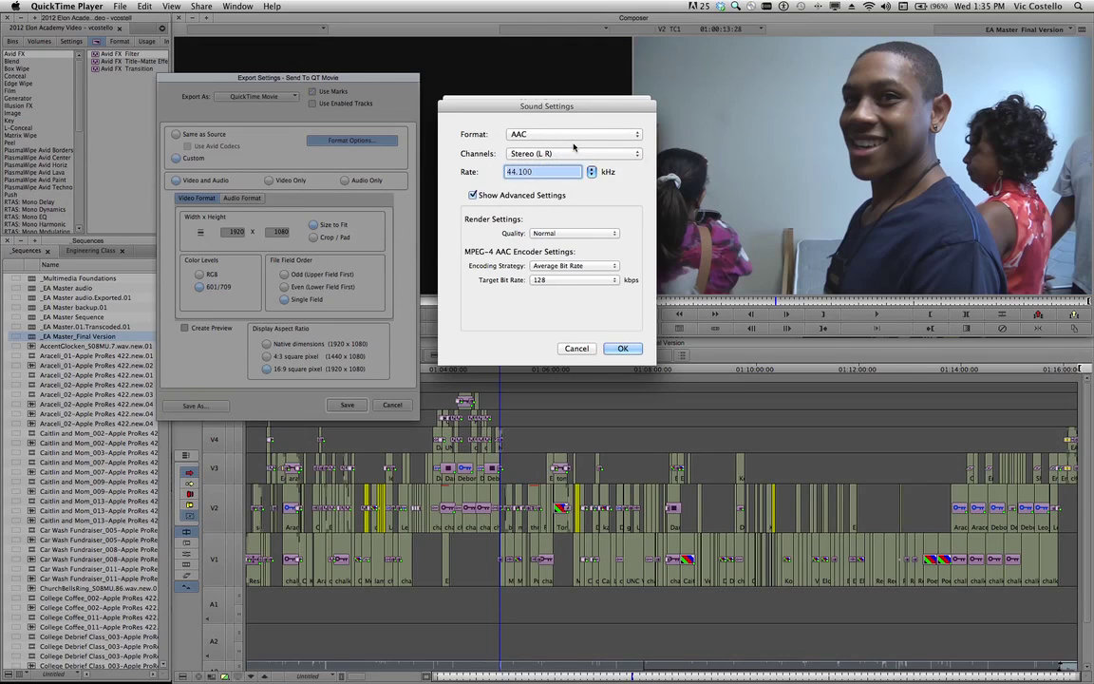
{"action": "left_click", "coordinate": [573, 152]}
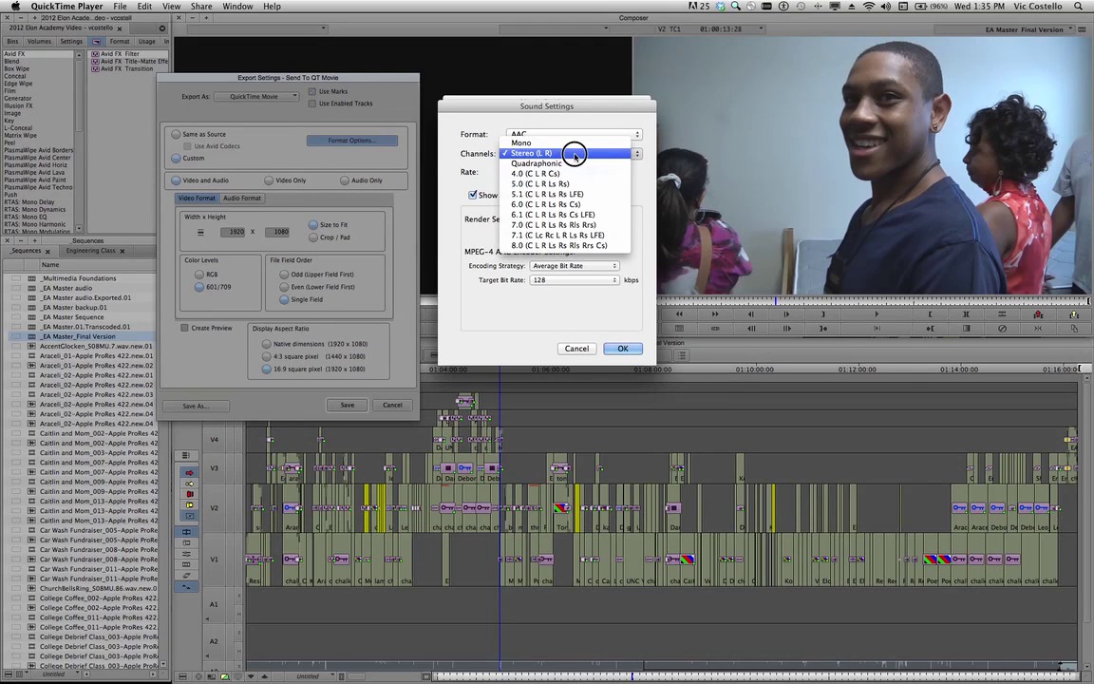
{"action": "left_click", "coordinate": [569, 152]}
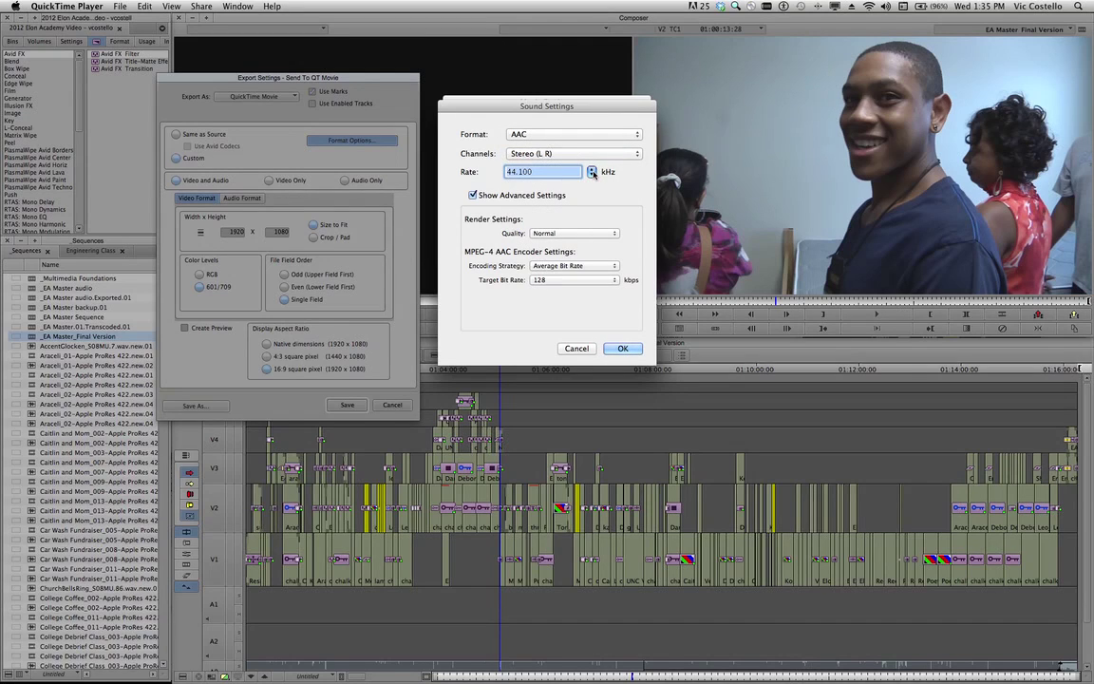
{"action": "left_click", "coordinate": [568, 234]}
{"action": "left_click", "coordinate": [569, 244]}
{"action": "left_click", "coordinate": [576, 281]}
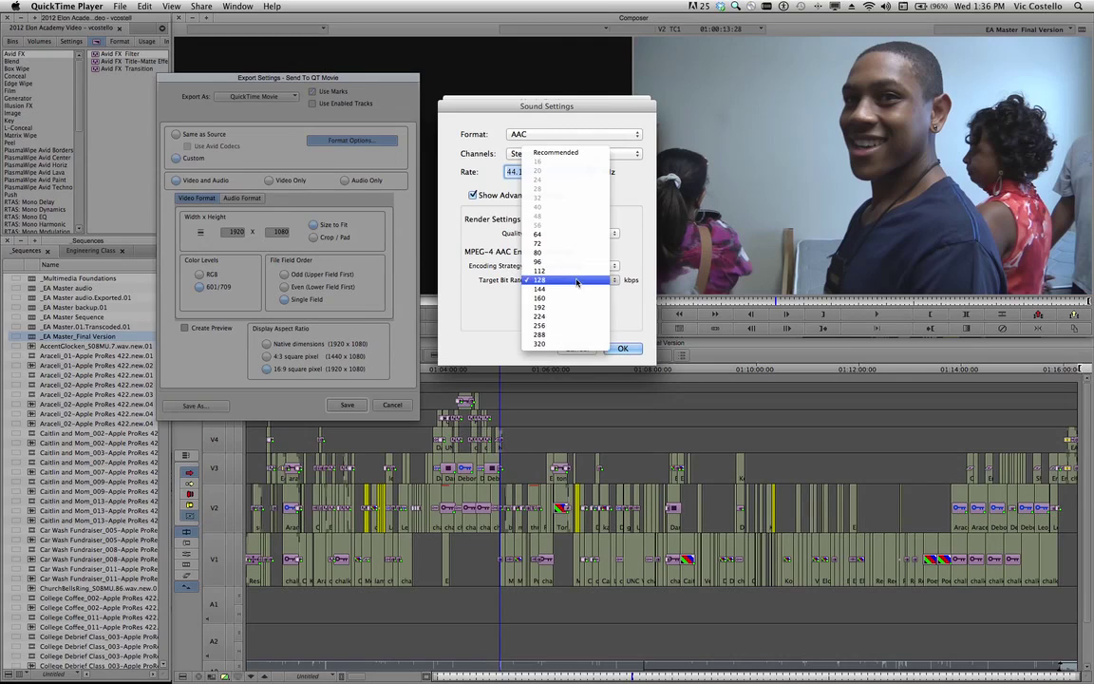
{"action": "left_click", "coordinate": [563, 345]}
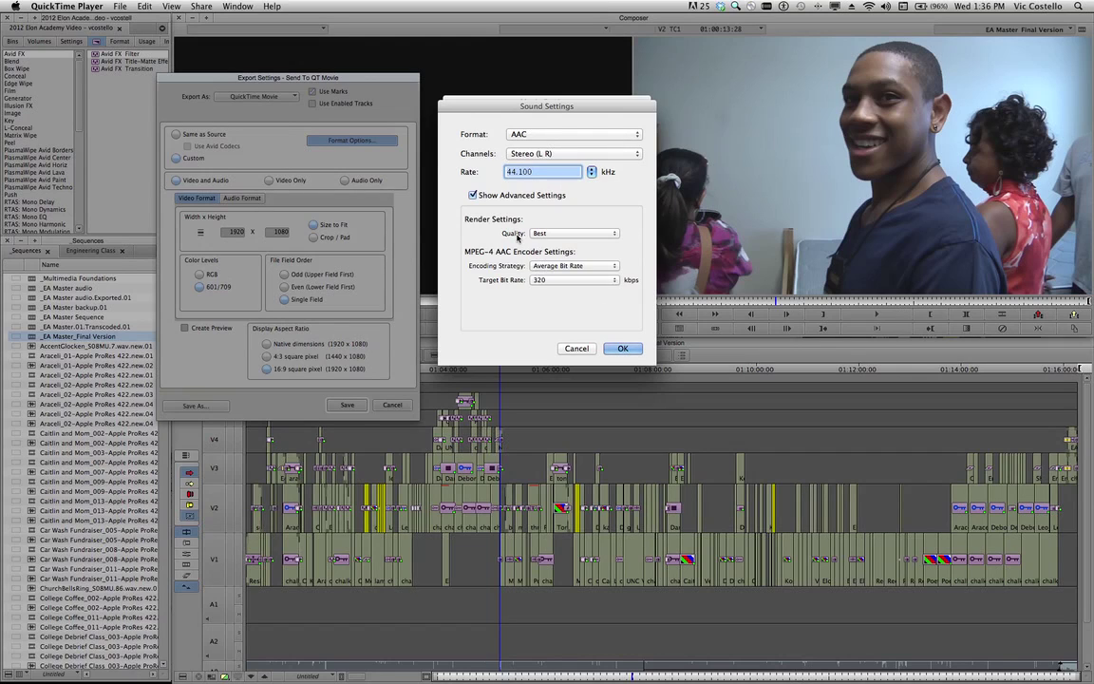
{"action": "left_click", "coordinate": [631, 348]}
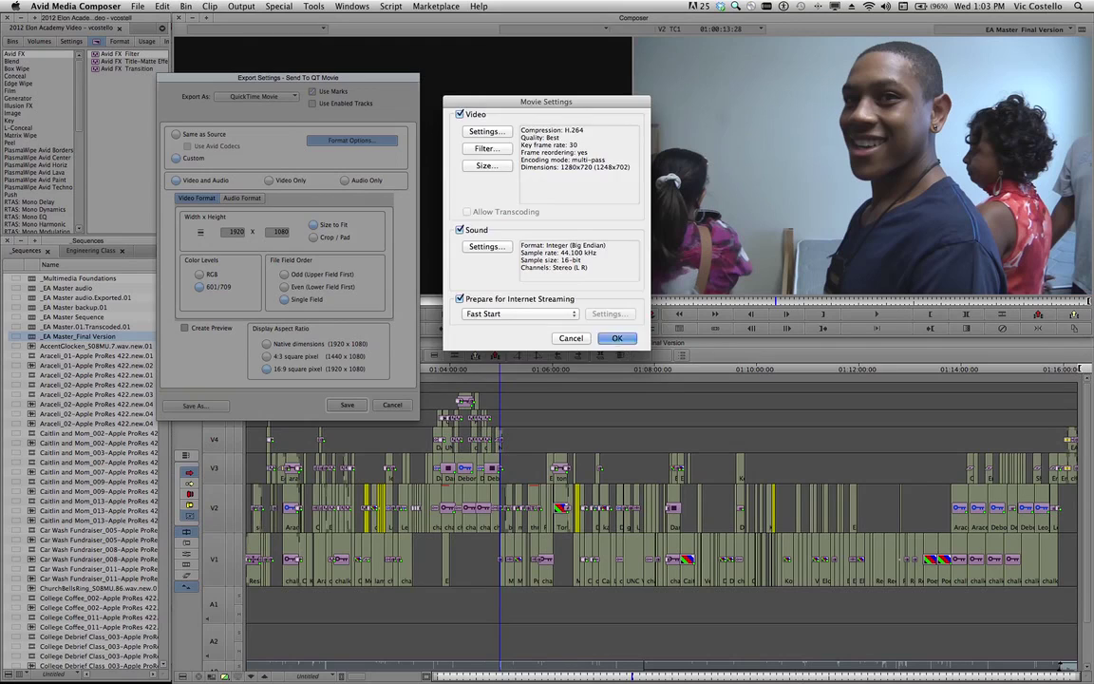
Step: Accept the Movie Settings and save the Send To QT Movie export settings to start exporting
{"action": "left_click", "coordinate": [617, 337]}
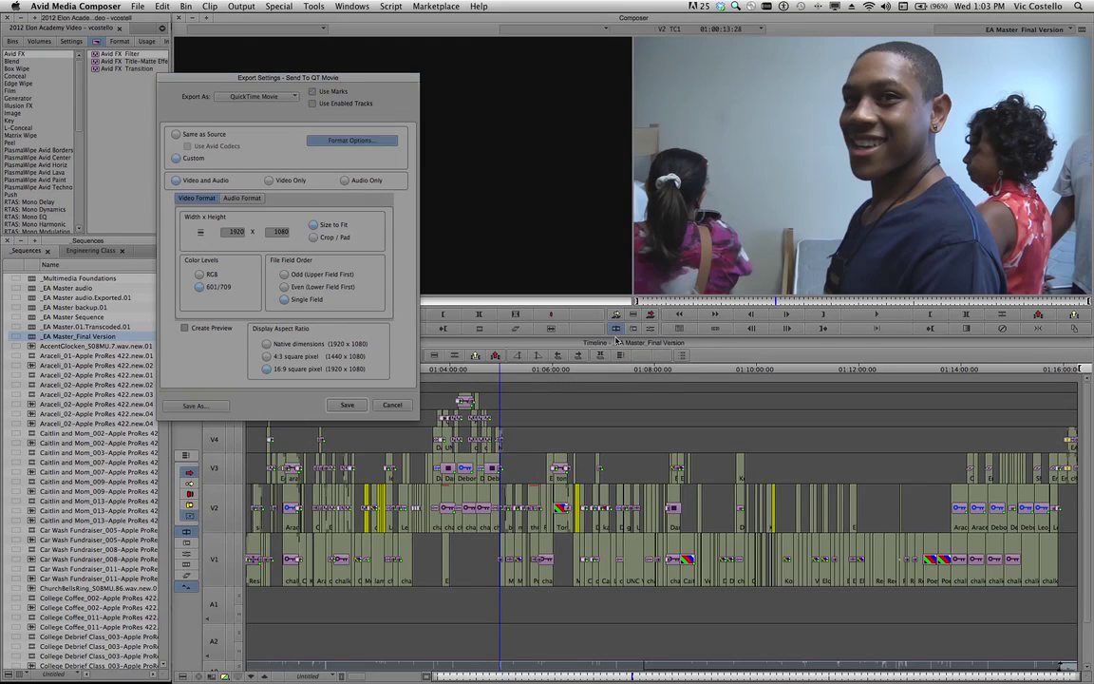
{"action": "left_click", "coordinate": [353, 409]}
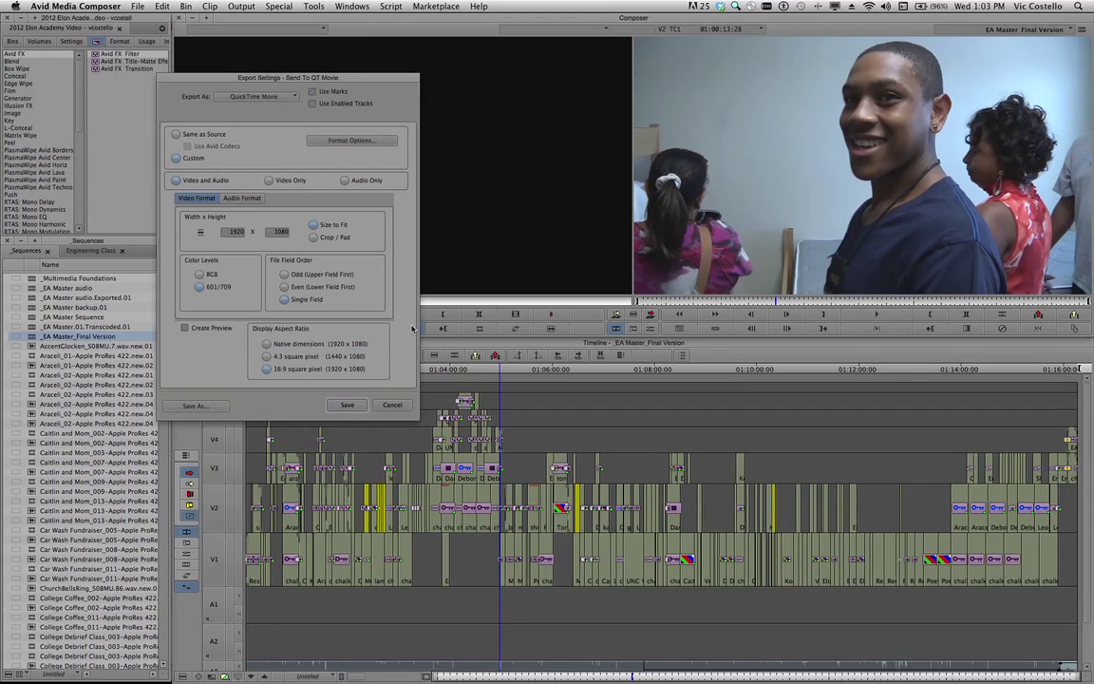
Step: In Finder, widen the Name column and window to compare the 325.9 MB mp4 with the 17.96 GB .mov
{"action": "left_click", "coordinate": [86, 655]}
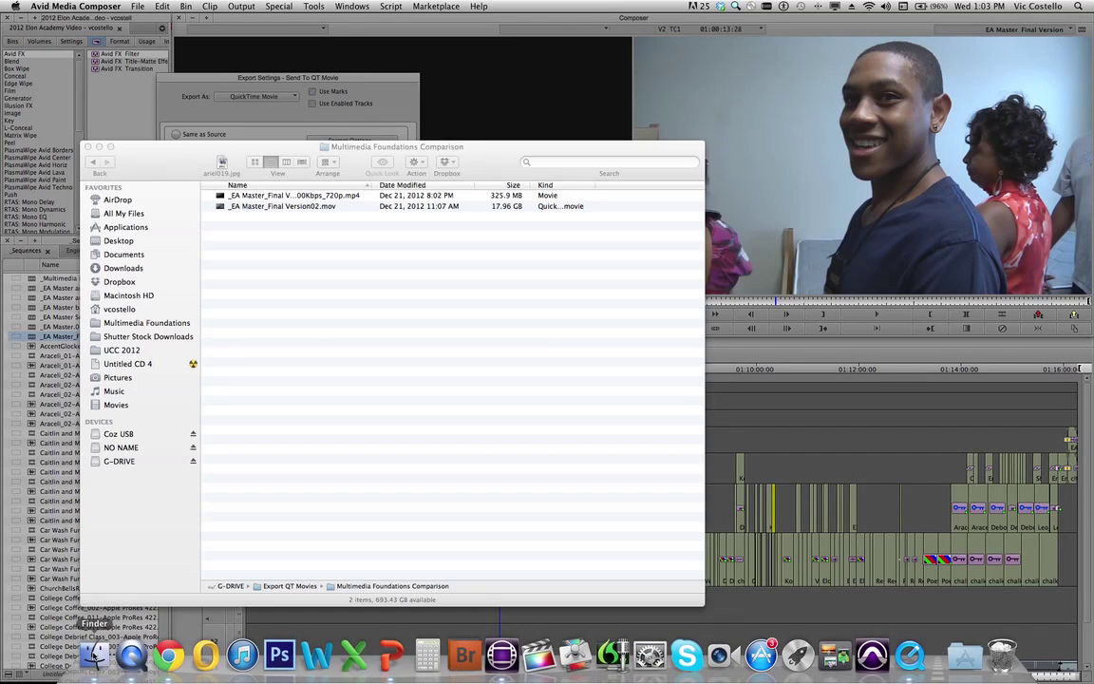
{"action": "left_click", "coordinate": [262, 194]}
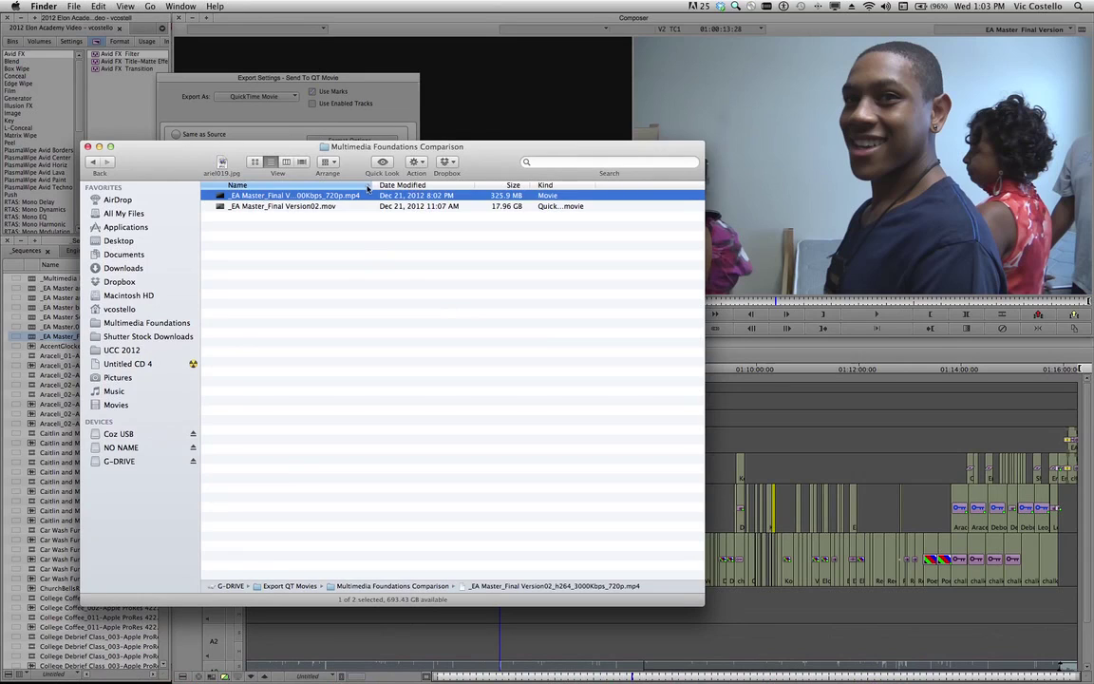
{"action": "left_click_drag", "start_coordinate": [411, 184], "coordinate": [497, 184]}
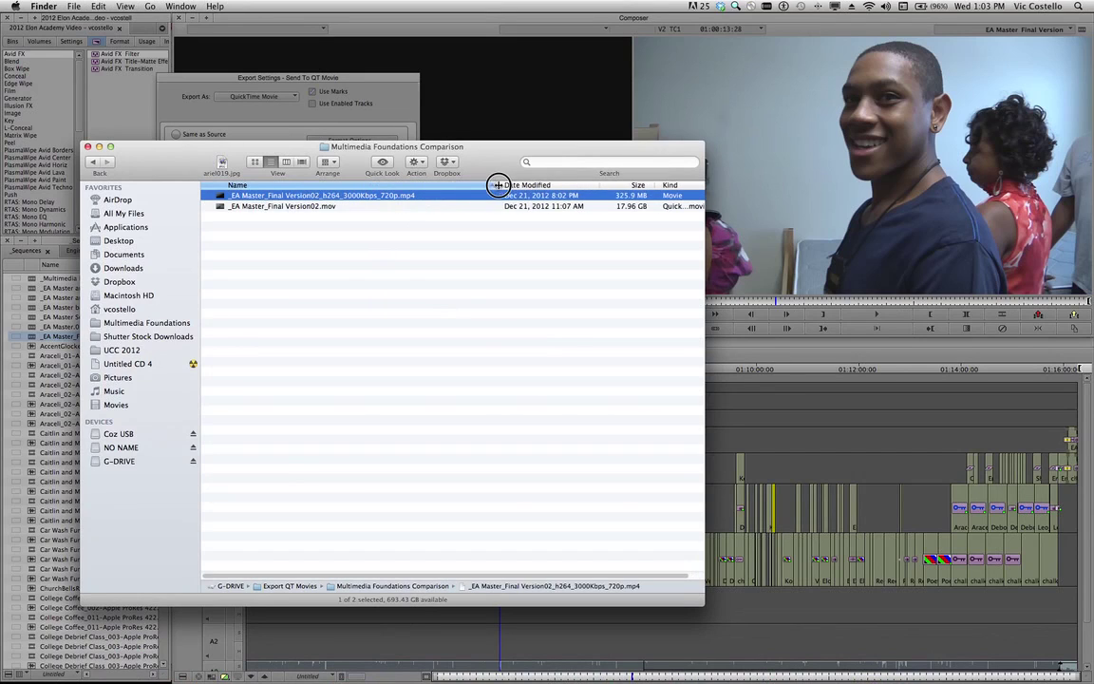
{"action": "left_click", "coordinate": [330, 206]}
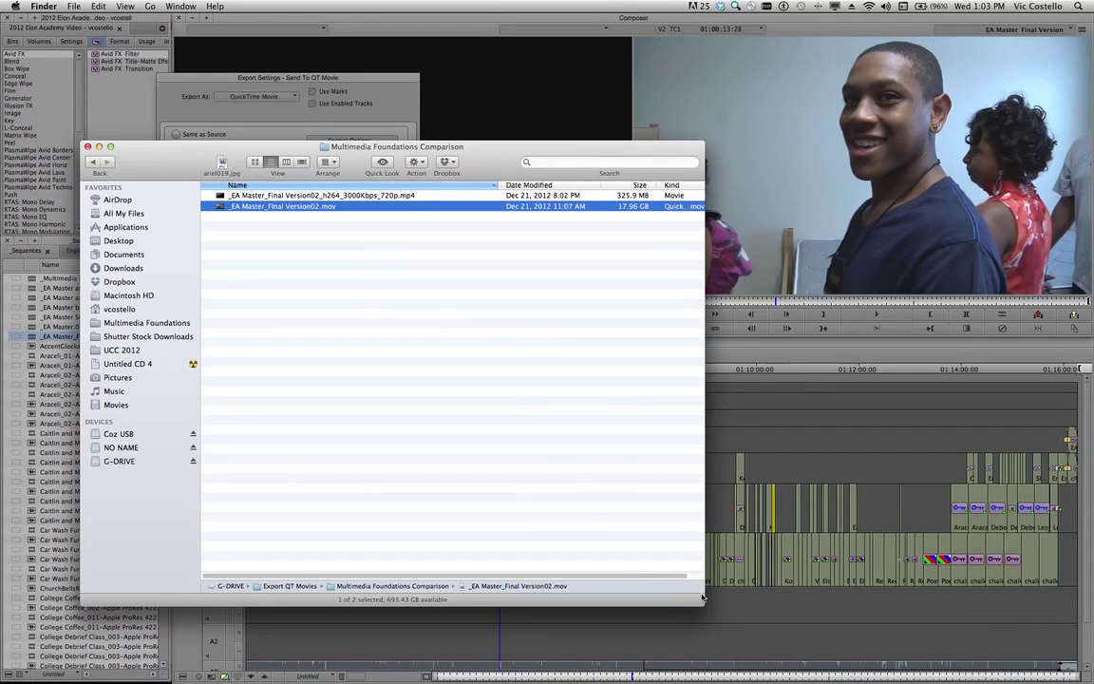
{"action": "left_click_drag", "start_coordinate": [703, 578], "coordinate": [802, 567]}
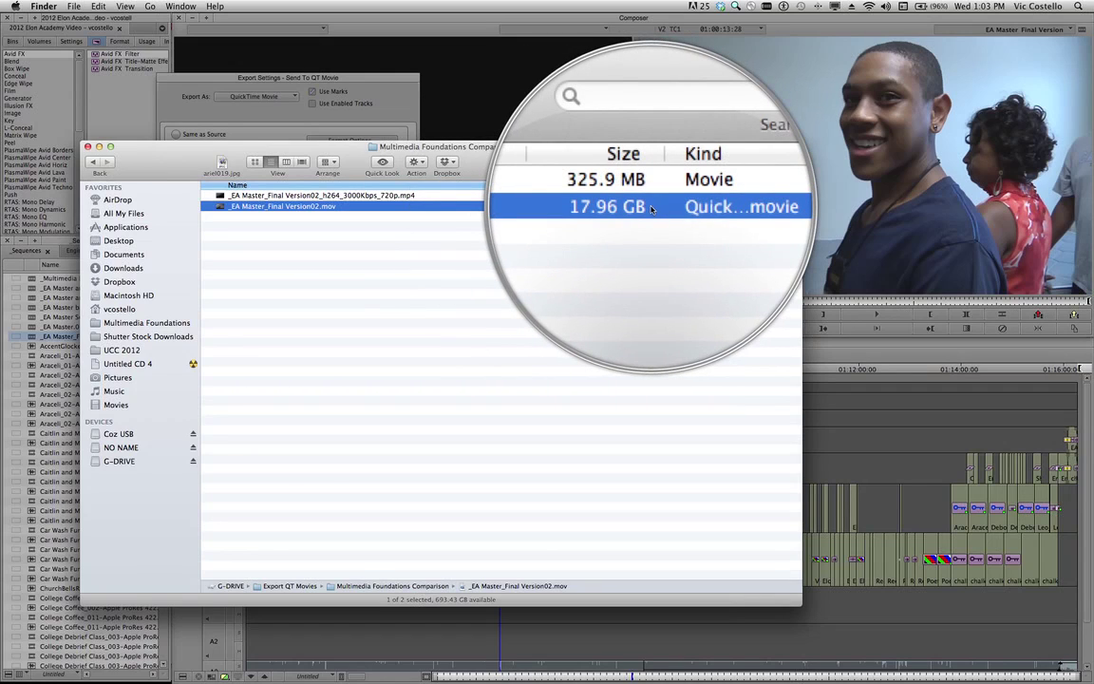
{"action": "left_click", "coordinate": [570, 195]}
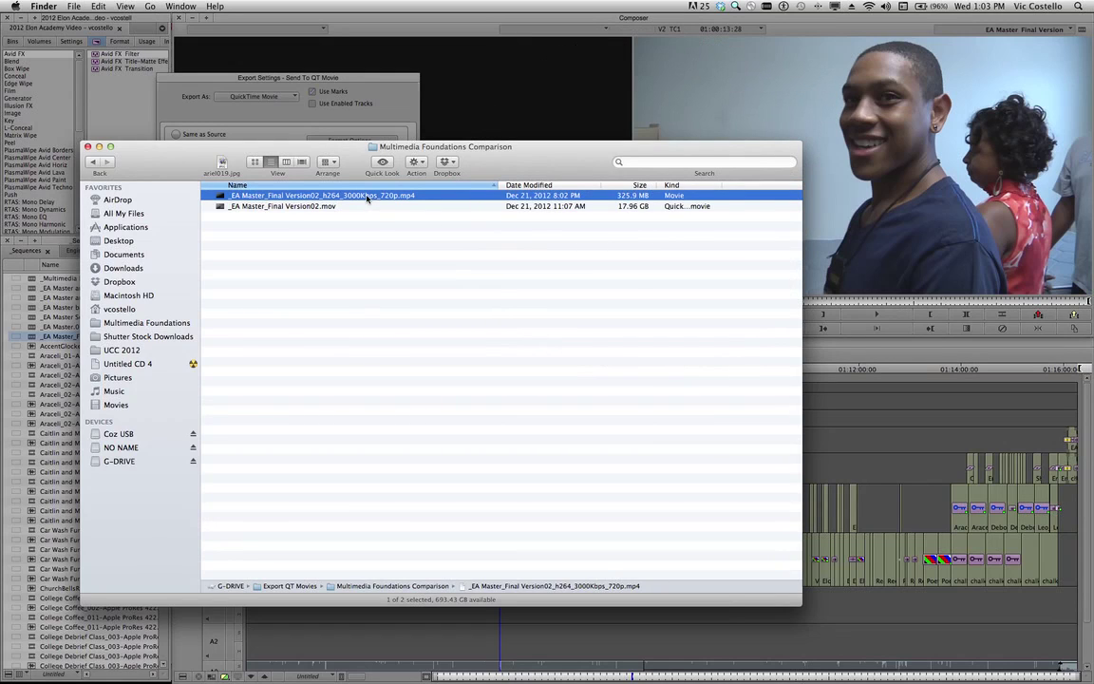
{"action": "key", "text": "space"}
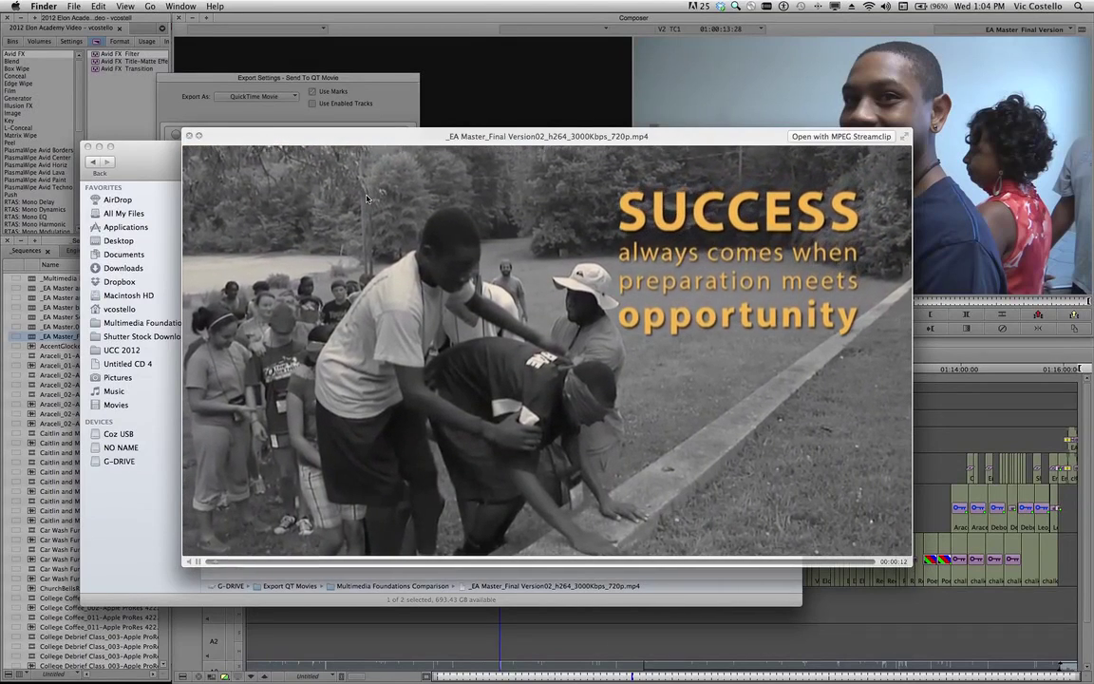
{"action": "key", "text": "space"}
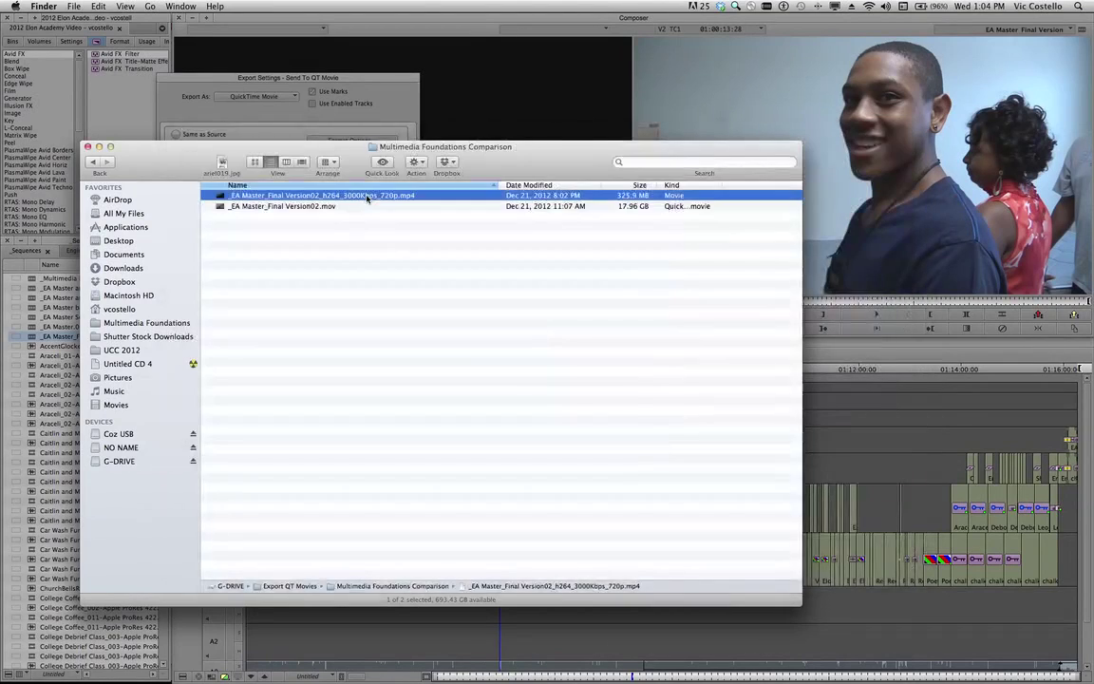